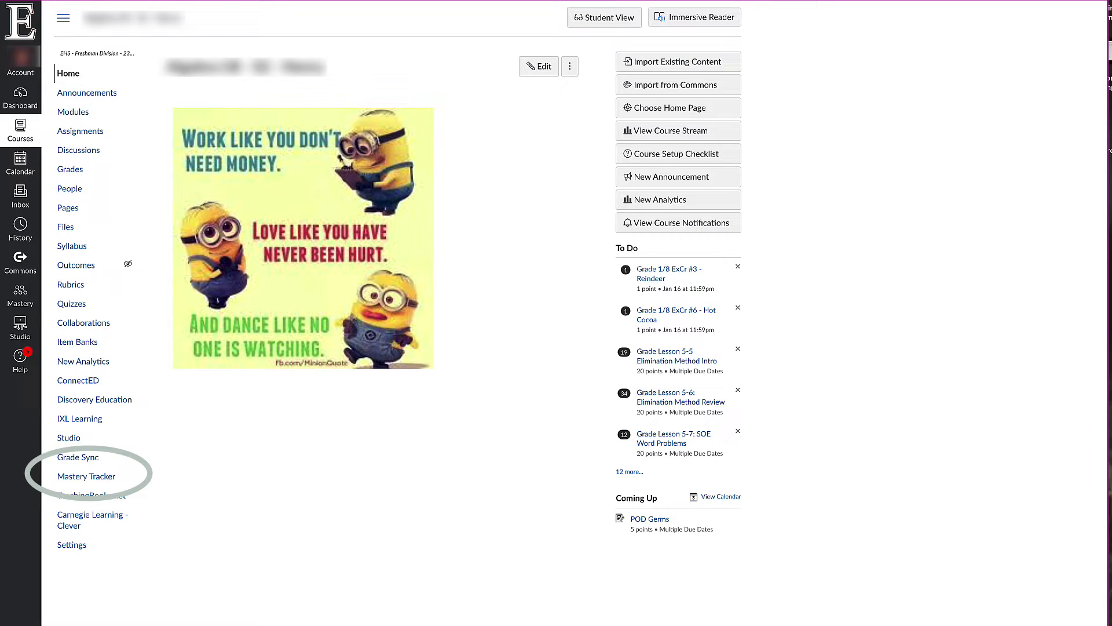
Open the course's Mastery Tracker and look across all its standard and assessment columns.
{"action": "left_click", "coordinate": [86, 475]}
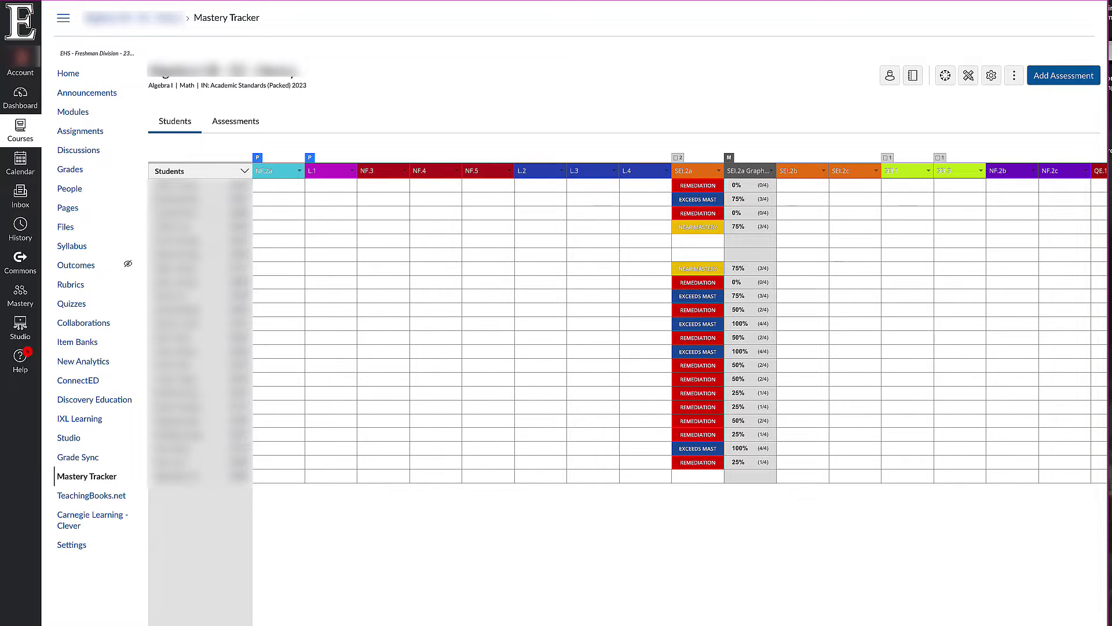
{"action": "scroll", "coordinate": [679, 318], "scroll_direction": "right", "scroll_amount": 3}
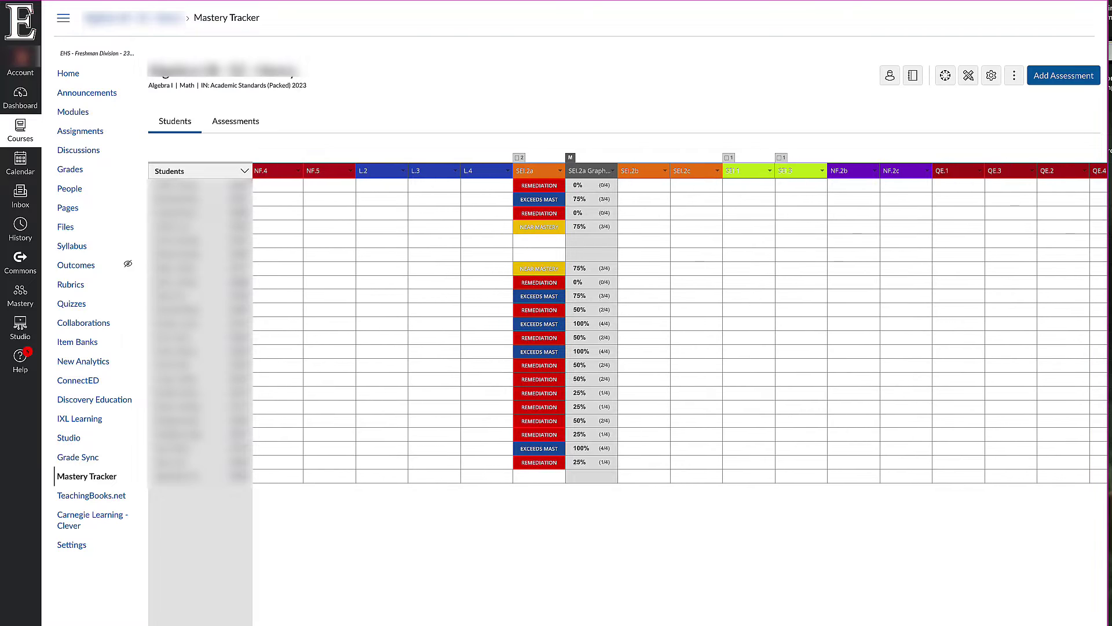
{"action": "scroll", "coordinate": [679, 318], "scroll_direction": "right", "scroll_amount": 10}
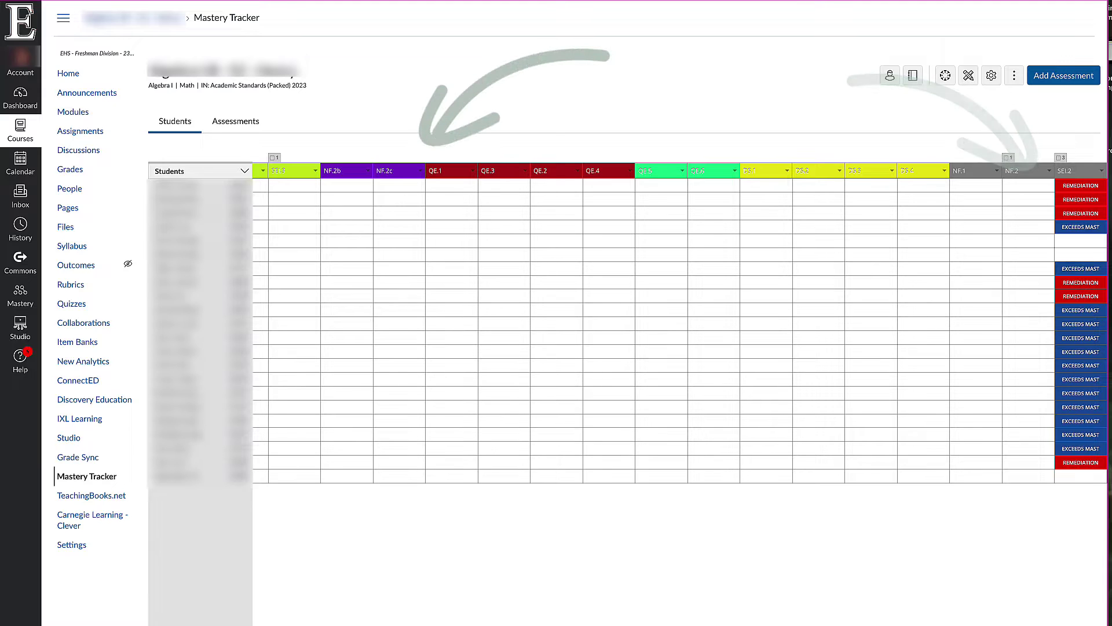
{"action": "scroll", "coordinate": [679, 318], "scroll_direction": "left", "scroll_amount": 8}
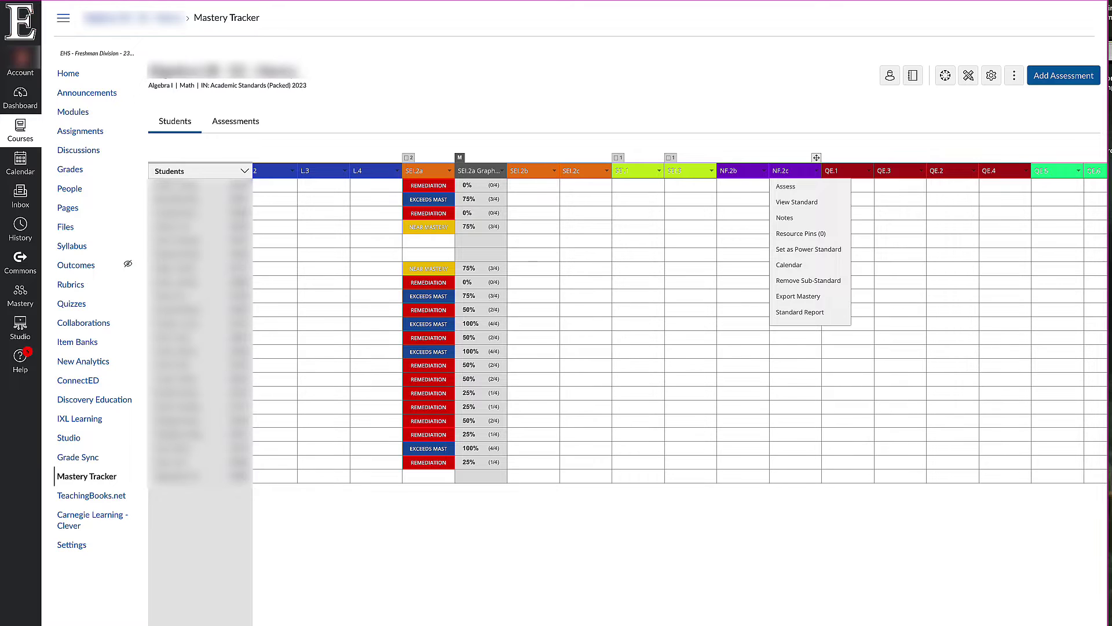
Filter the tracker's students to the second Algebra I:B - S2 section and save the filter.
{"action": "left_click", "coordinate": [891, 75]}
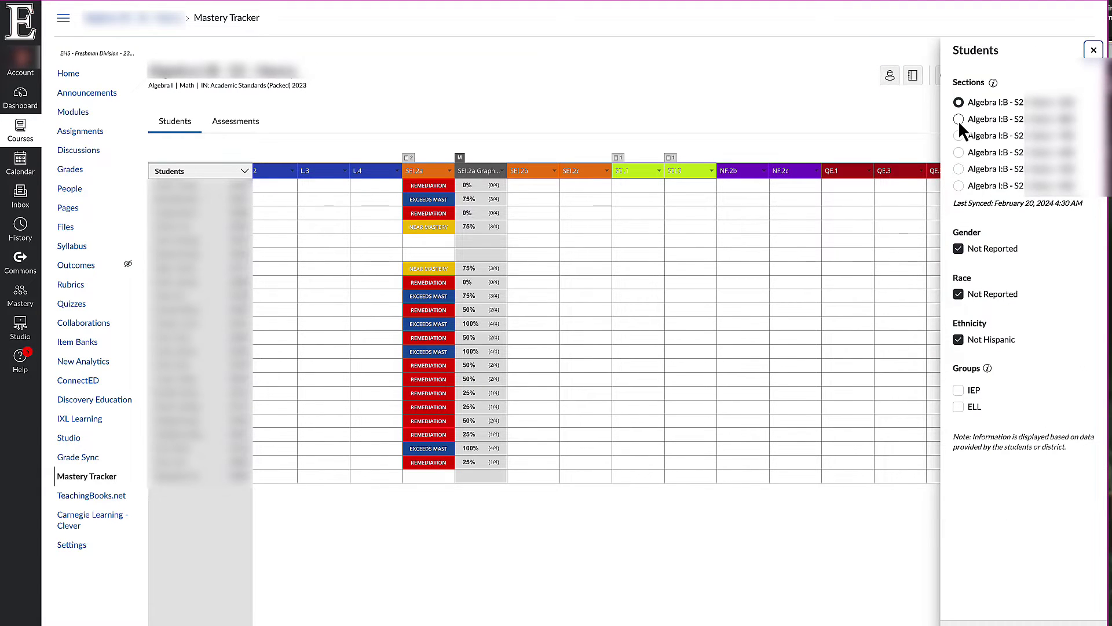
{"action": "left_click", "coordinate": [958, 119]}
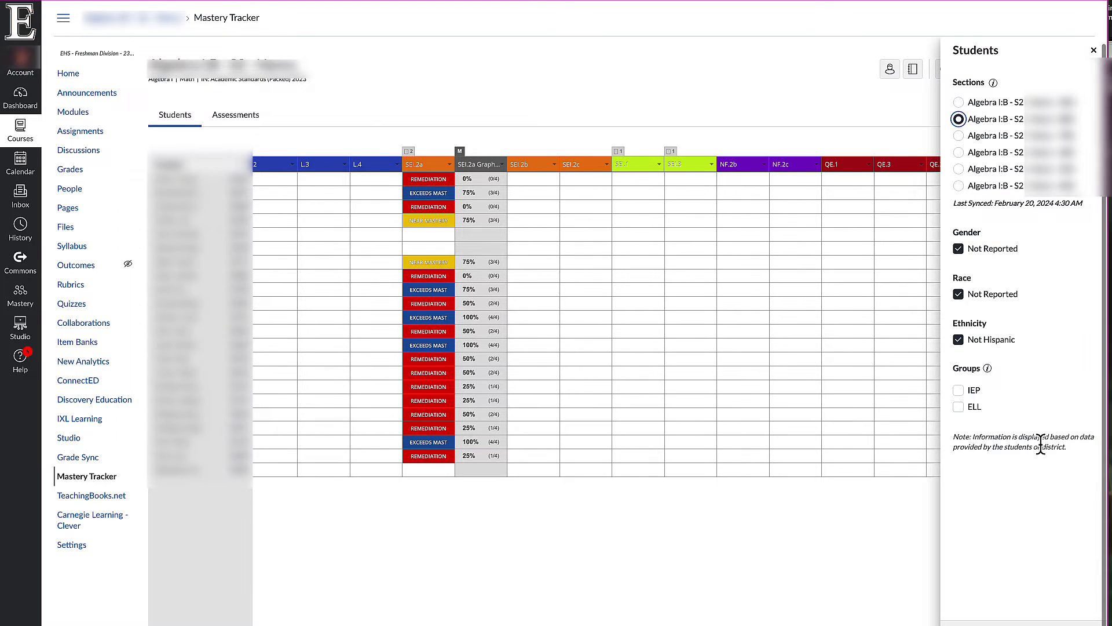
{"action": "scroll", "coordinate": [1041, 444], "scroll_direction": "down", "scroll_amount": 1}
{"action": "left_click", "coordinate": [1086, 606]}
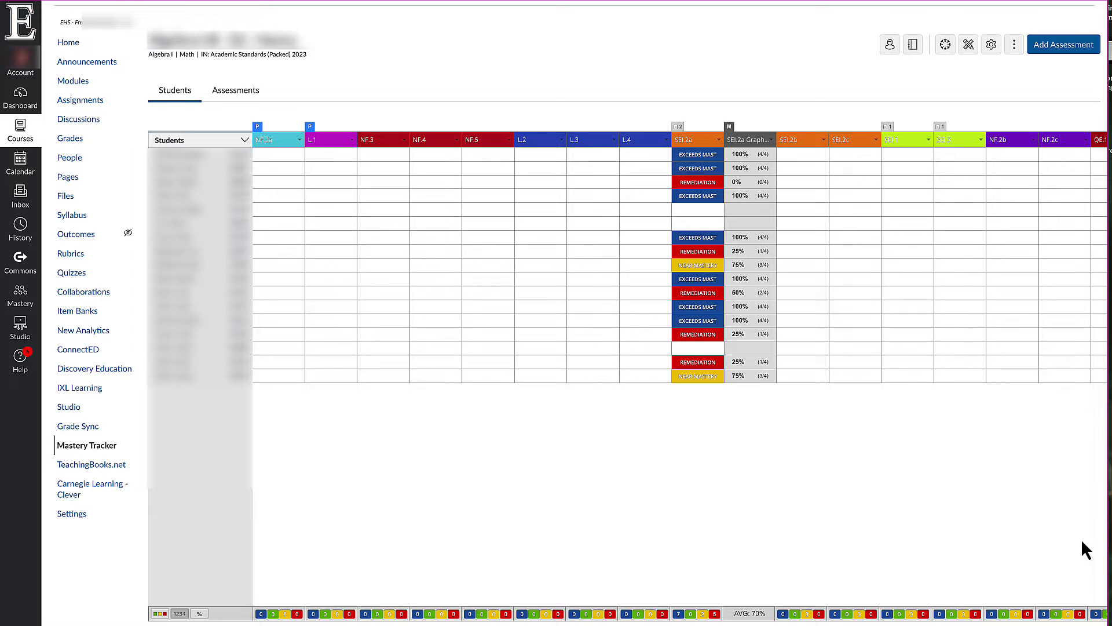
Set the student filter back to the first Algebra I:B - S2 section and save it.
{"action": "left_click", "coordinate": [889, 45]}
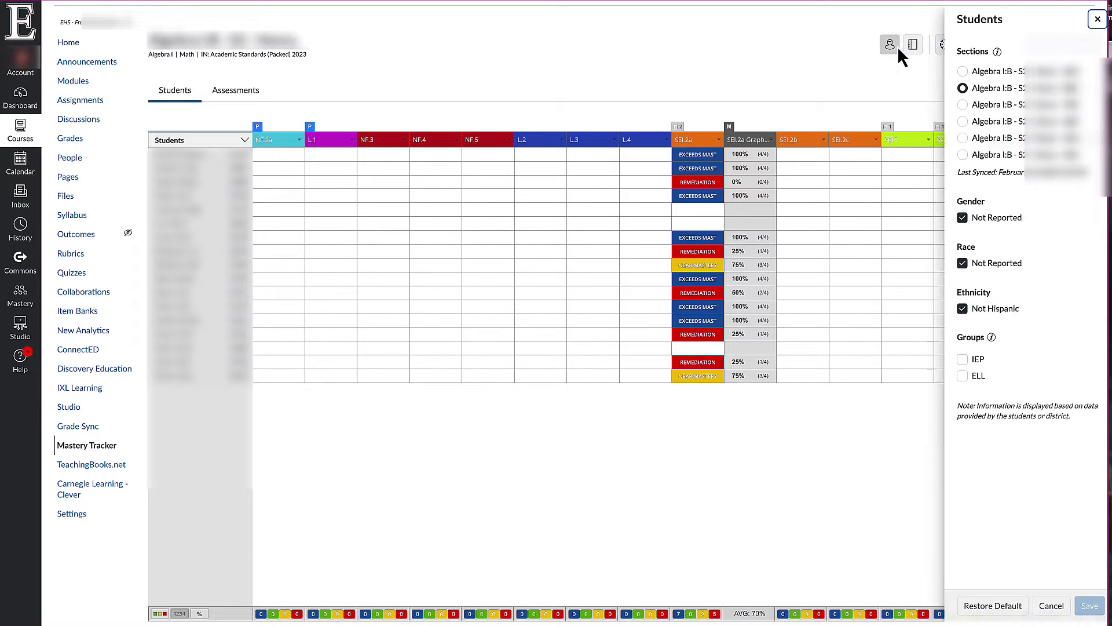
{"action": "left_click", "coordinate": [959, 71]}
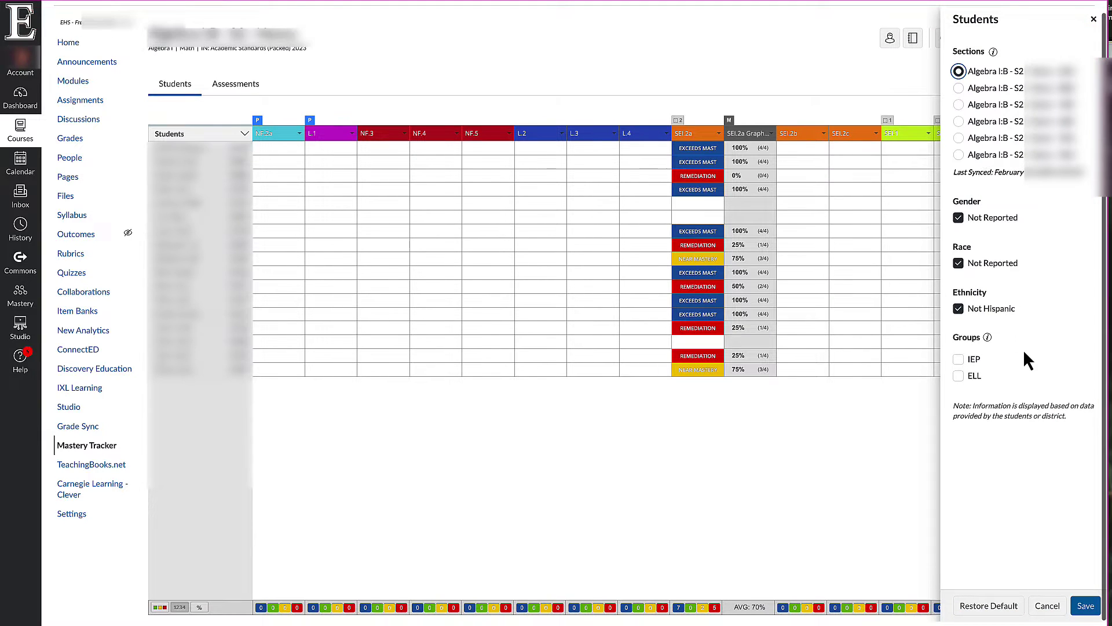
{"action": "left_click", "coordinate": [1082, 606]}
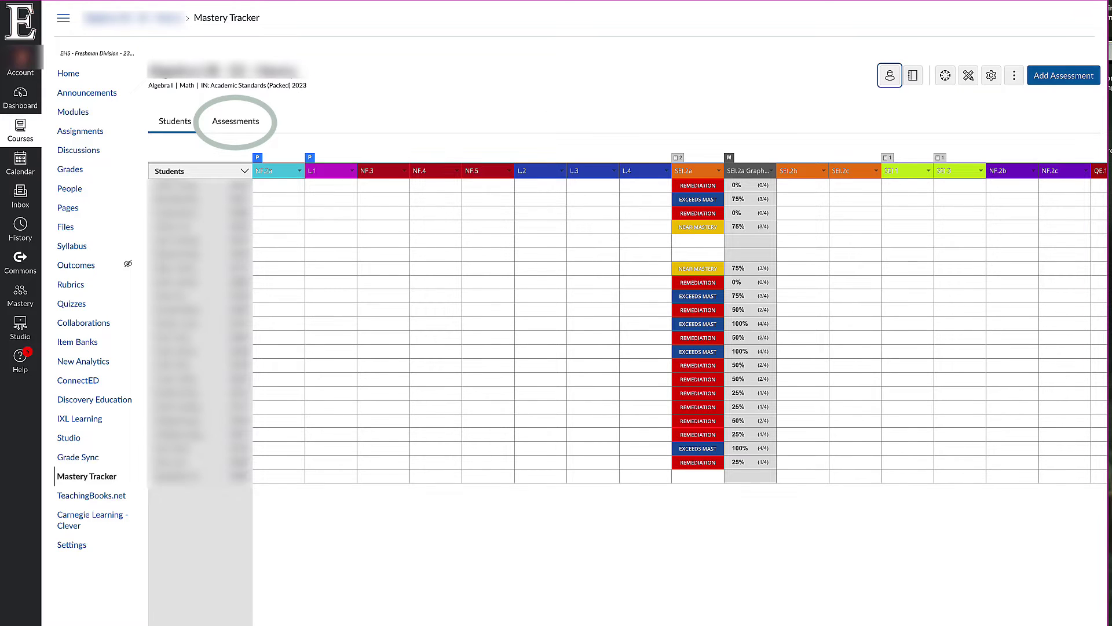
Show the tracker's assessments in List View instead of grouped by standards.
{"action": "left_click", "coordinate": [253, 123]}
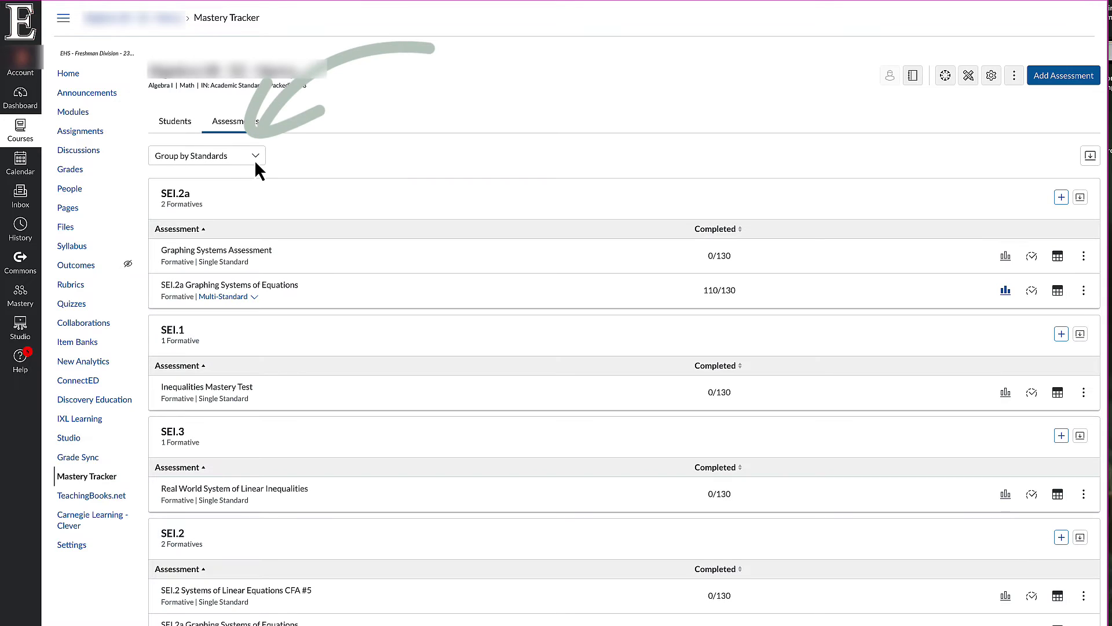
{"action": "left_click", "coordinate": [256, 158]}
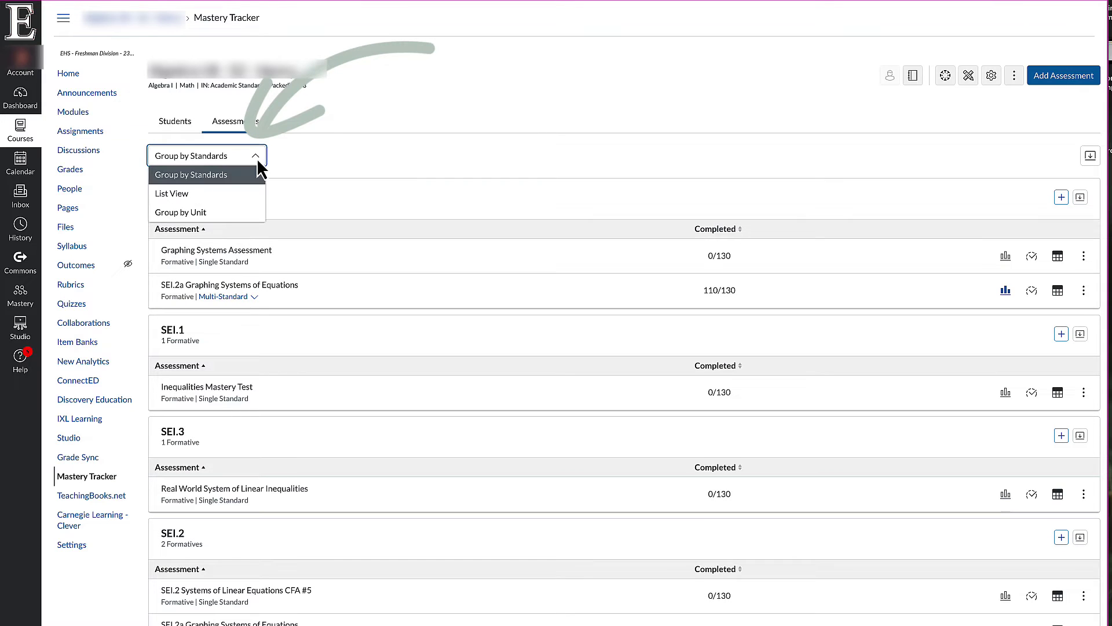
{"action": "left_click", "coordinate": [252, 196]}
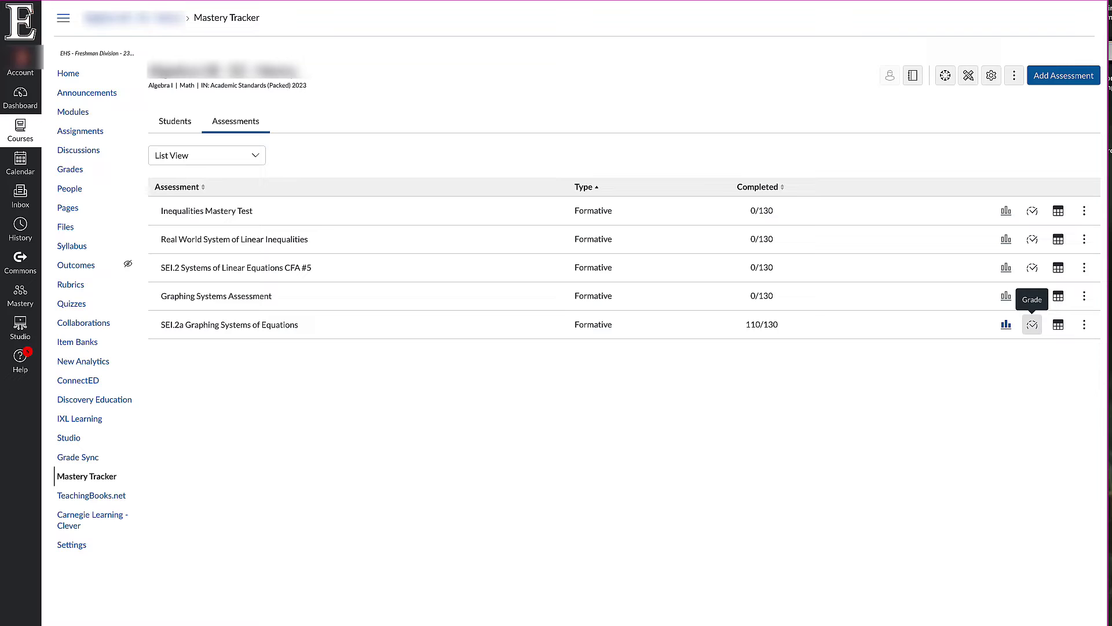
Open the SEI.2a Graphing Systems of Equations assessment for grading and view the third listed student's responses.
{"action": "left_click", "coordinate": [1032, 324]}
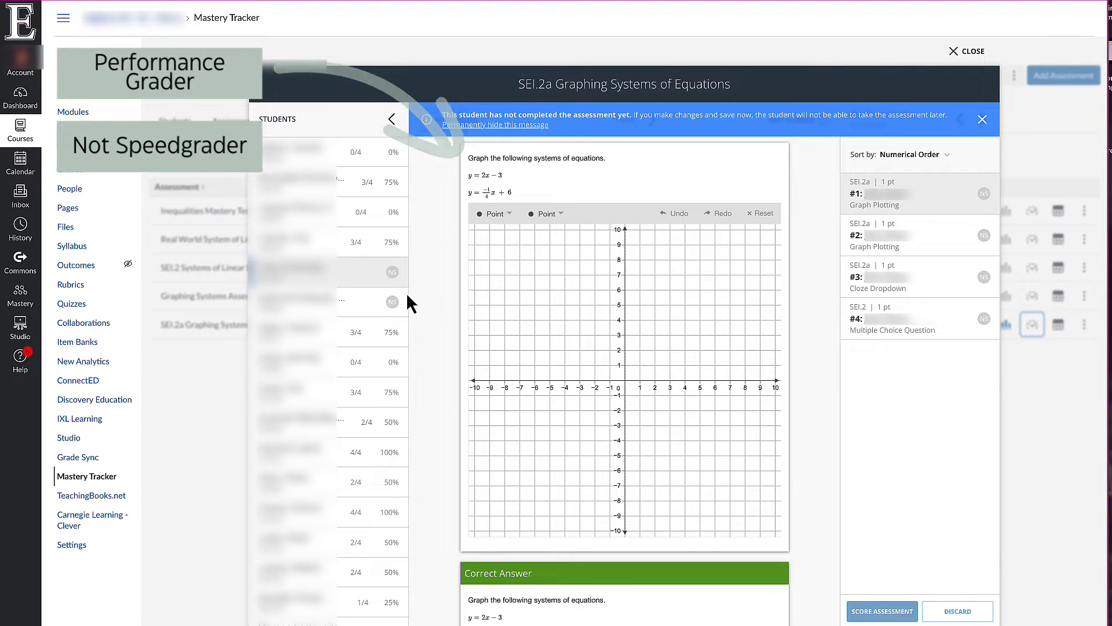
{"action": "left_click", "coordinate": [336, 251]}
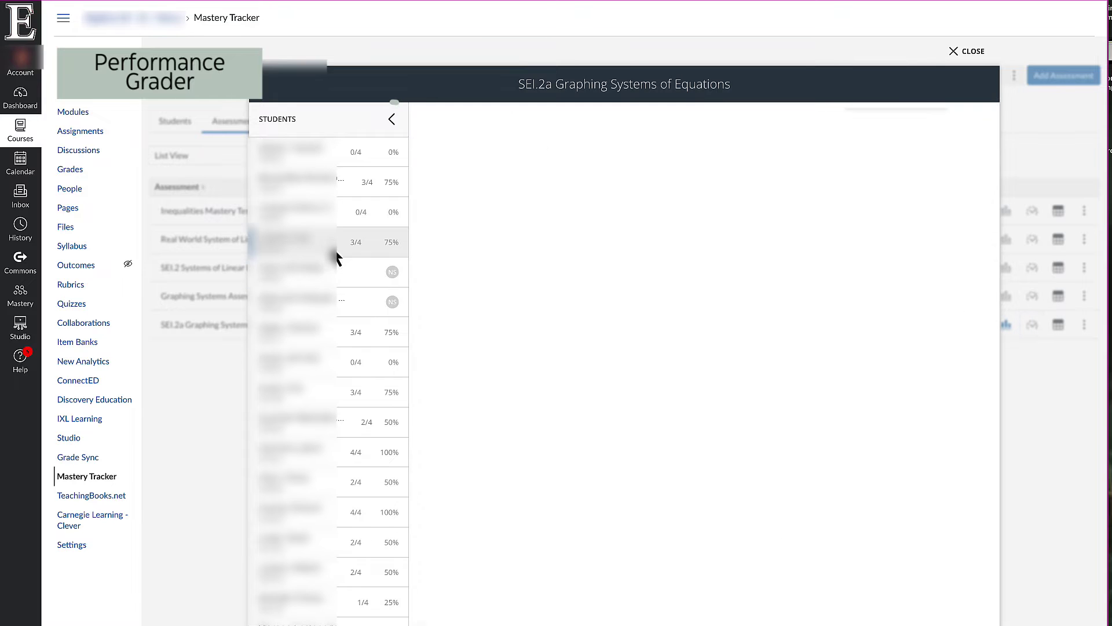
{"action": "left_click", "coordinate": [336, 215]}
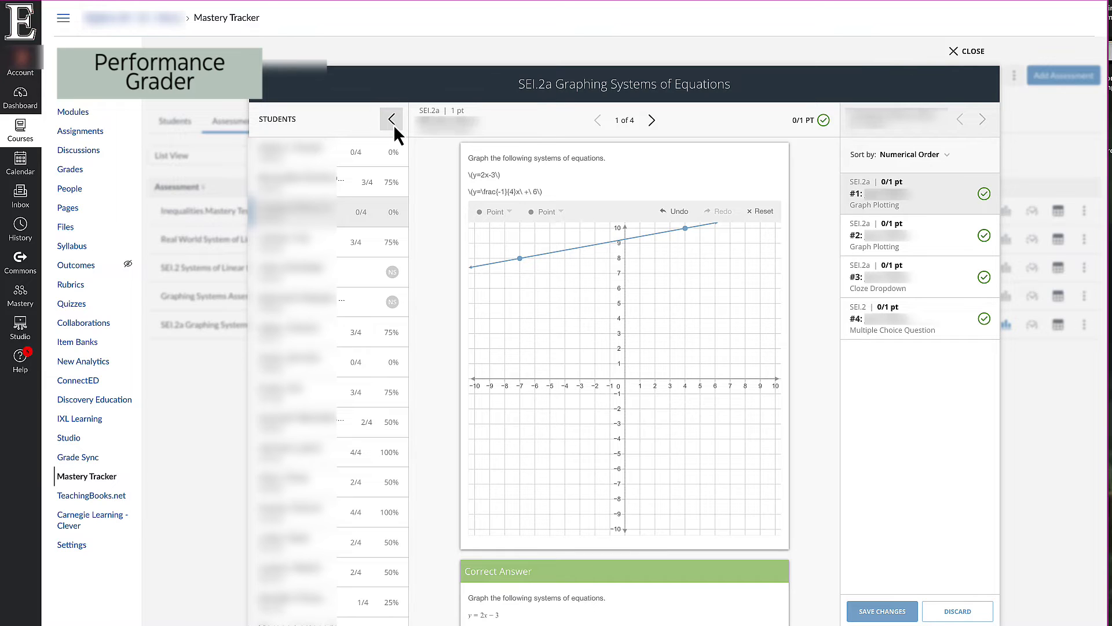
Collapse the student list and compare other students' question 1 graphs with the correct answer.
{"action": "left_click", "coordinate": [395, 120]}
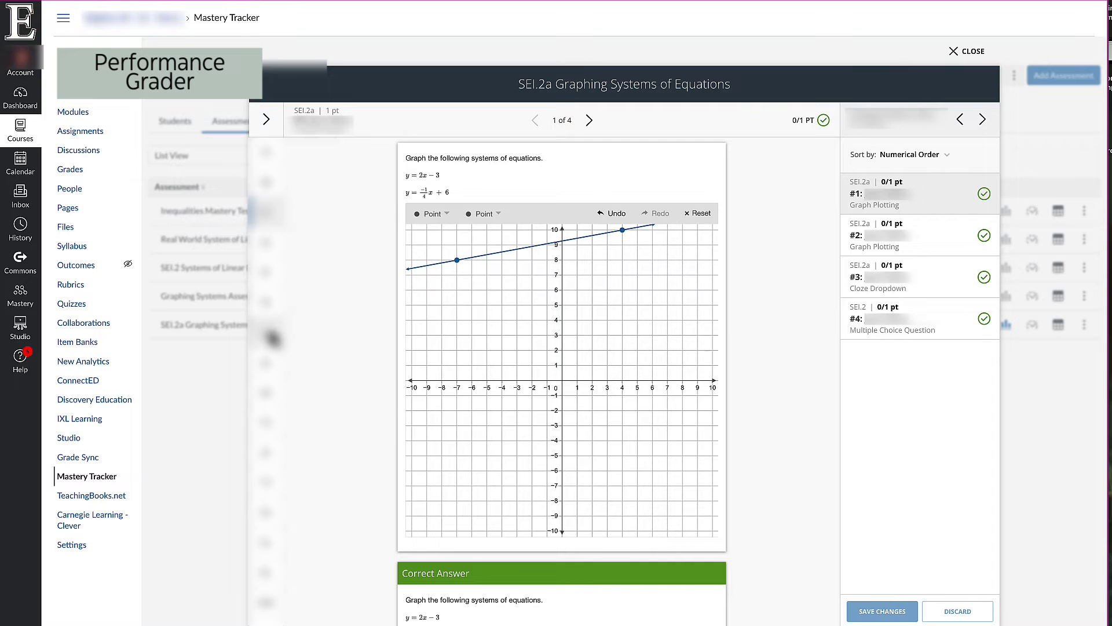
{"action": "left_click", "coordinate": [267, 349]}
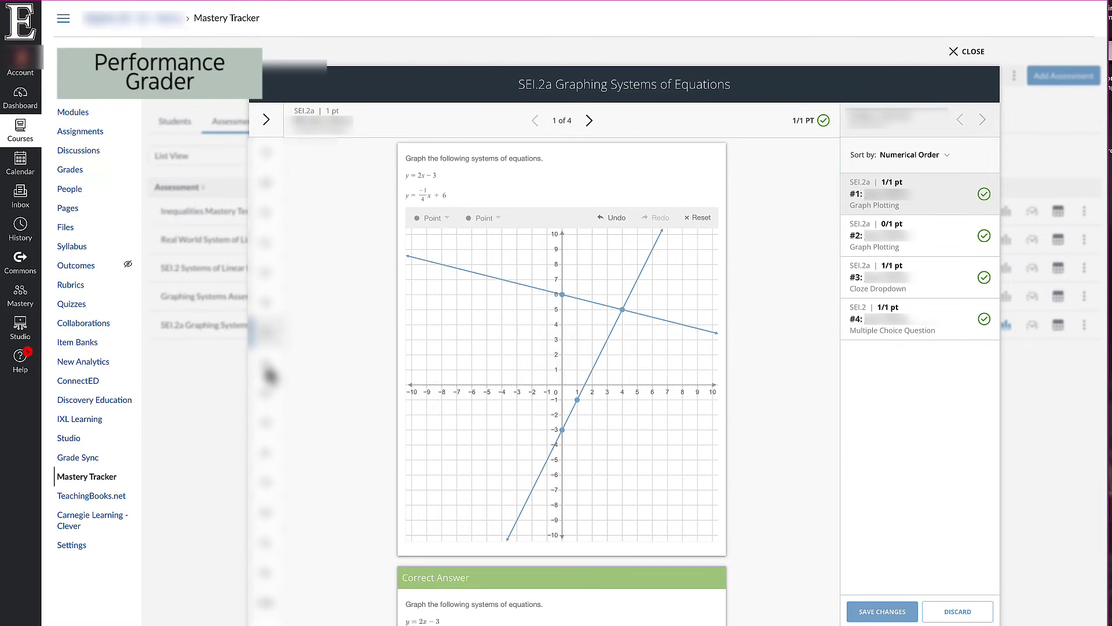
{"action": "left_click", "coordinate": [271, 376]}
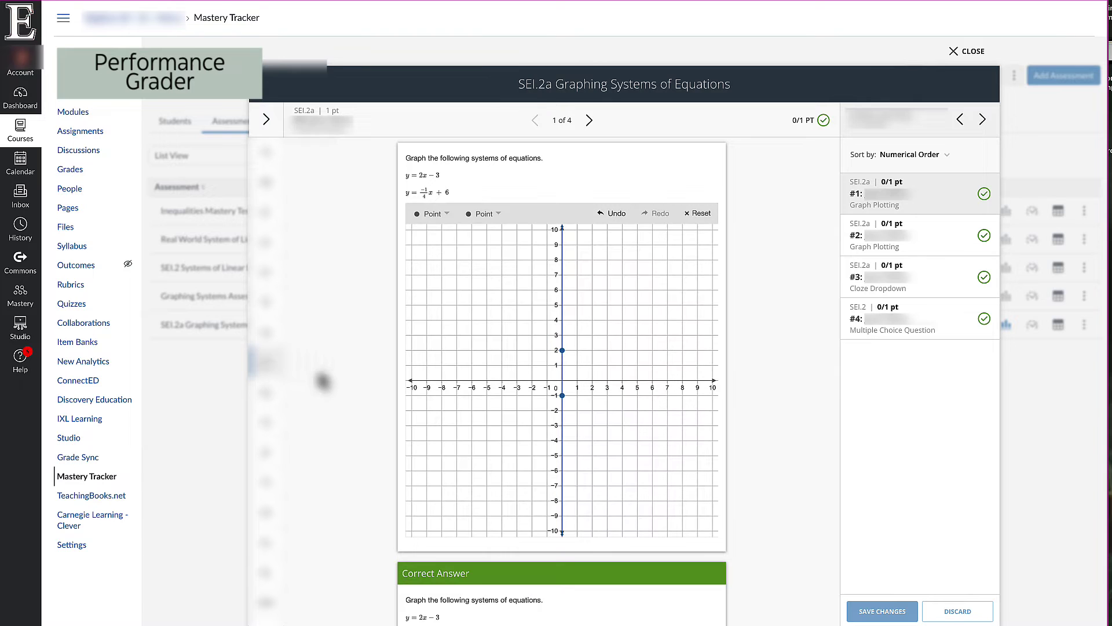
{"action": "scroll", "coordinate": [562, 382], "scroll_direction": "down", "scroll_amount": 3}
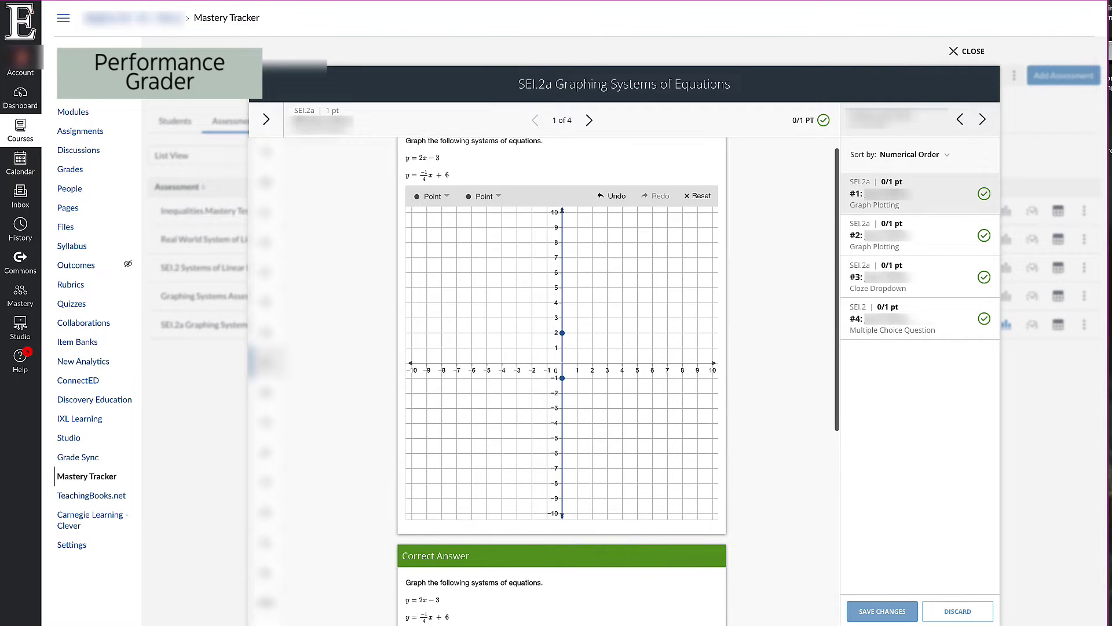
{"action": "scroll", "coordinate": [562, 383], "scroll_direction": "down", "scroll_amount": 5}
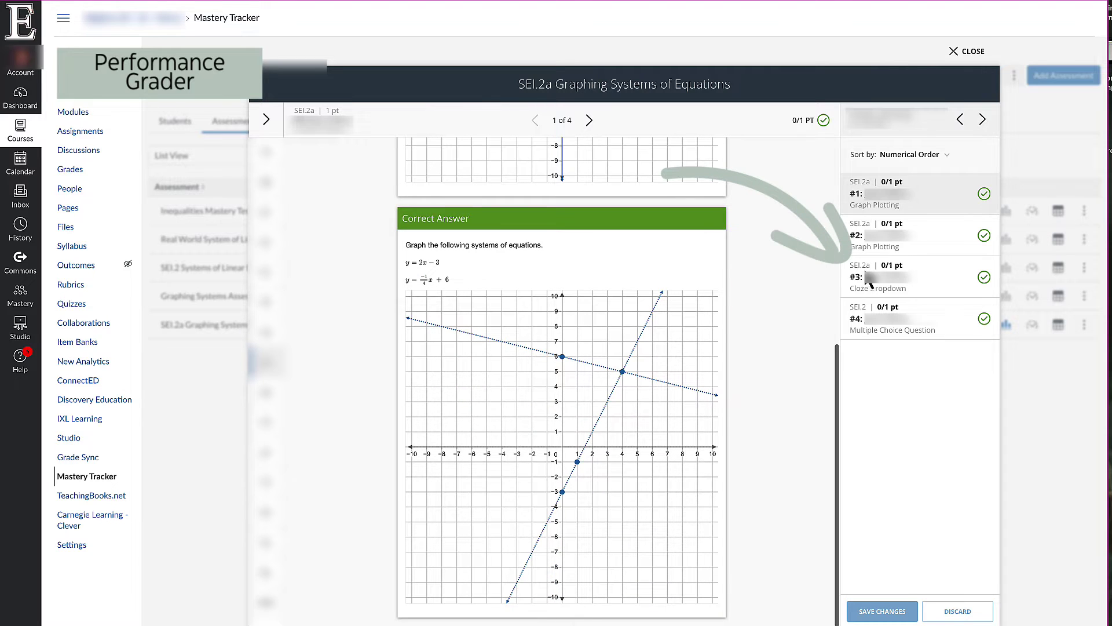
In question 3, set the student's answer on whether Jordan is correct to Yes and the correct solution to (-2, 1).
{"action": "left_click", "coordinate": [927, 276]}
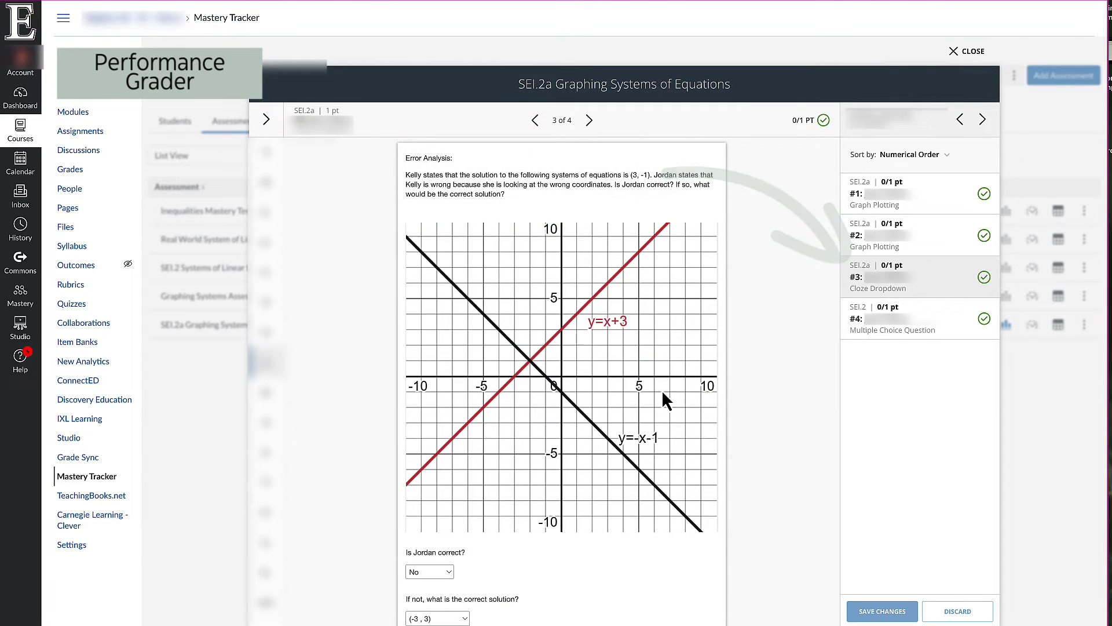
{"action": "scroll", "coordinate": [729, 447], "scroll_direction": "down", "scroll_amount": 4}
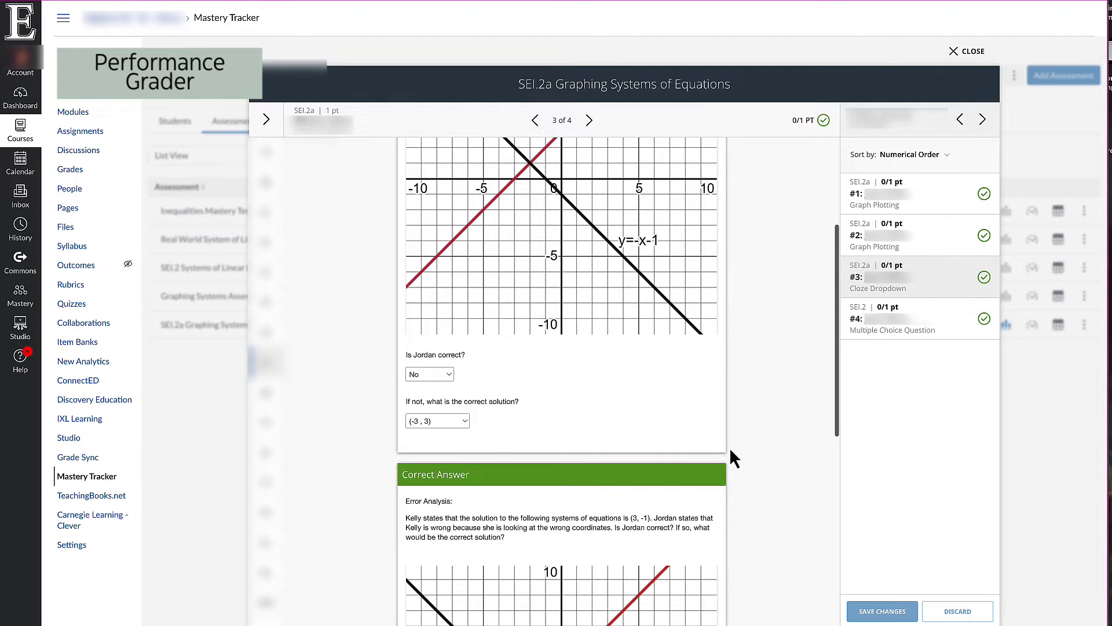
{"action": "scroll", "coordinate": [728, 448], "scroll_direction": "down", "scroll_amount": 1}
{"action": "scroll", "coordinate": [706, 452], "scroll_direction": "down", "scroll_amount": 1}
{"action": "left_click", "coordinate": [431, 325]}
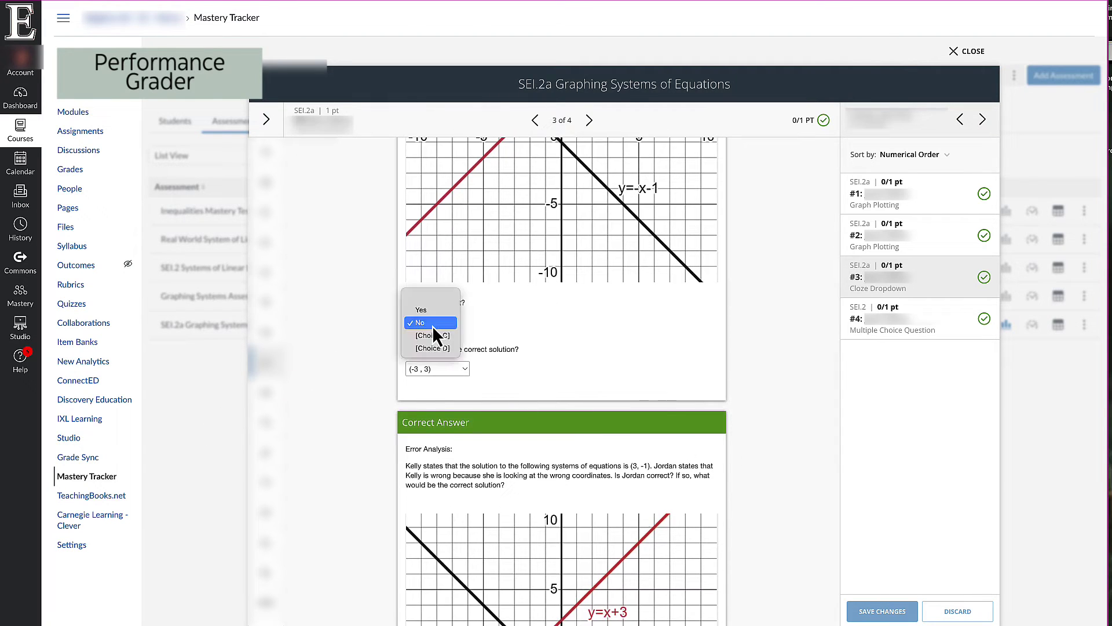
{"action": "left_click", "coordinate": [439, 314]}
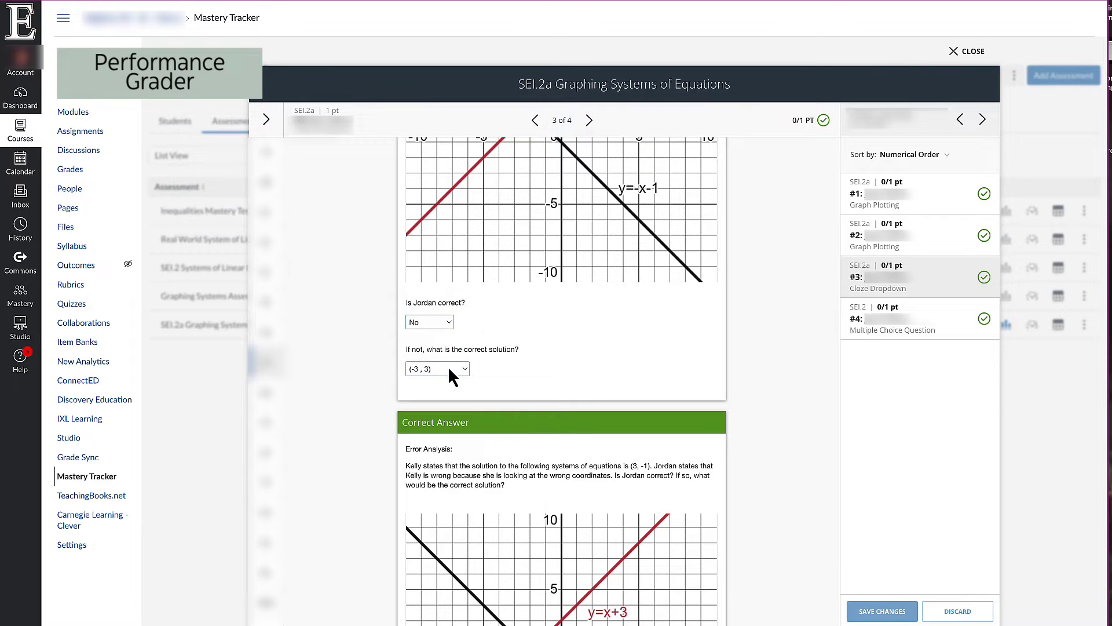
{"action": "left_click", "coordinate": [447, 366]}
{"action": "left_click", "coordinate": [453, 345]}
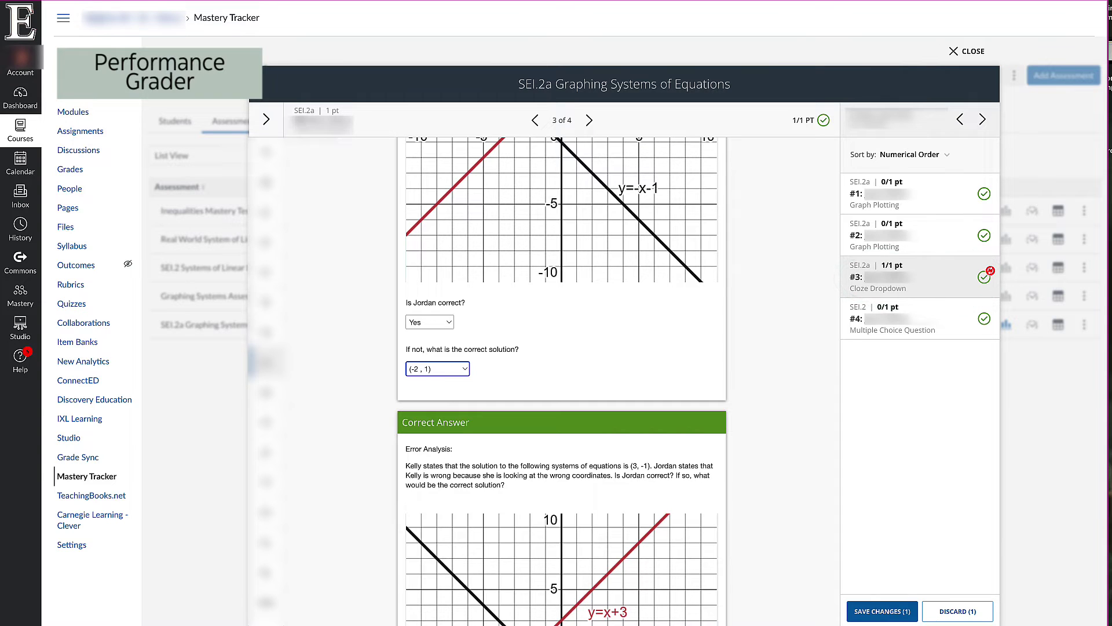
Discard the unsaved answer change for this student.
{"action": "left_click", "coordinate": [967, 613]}
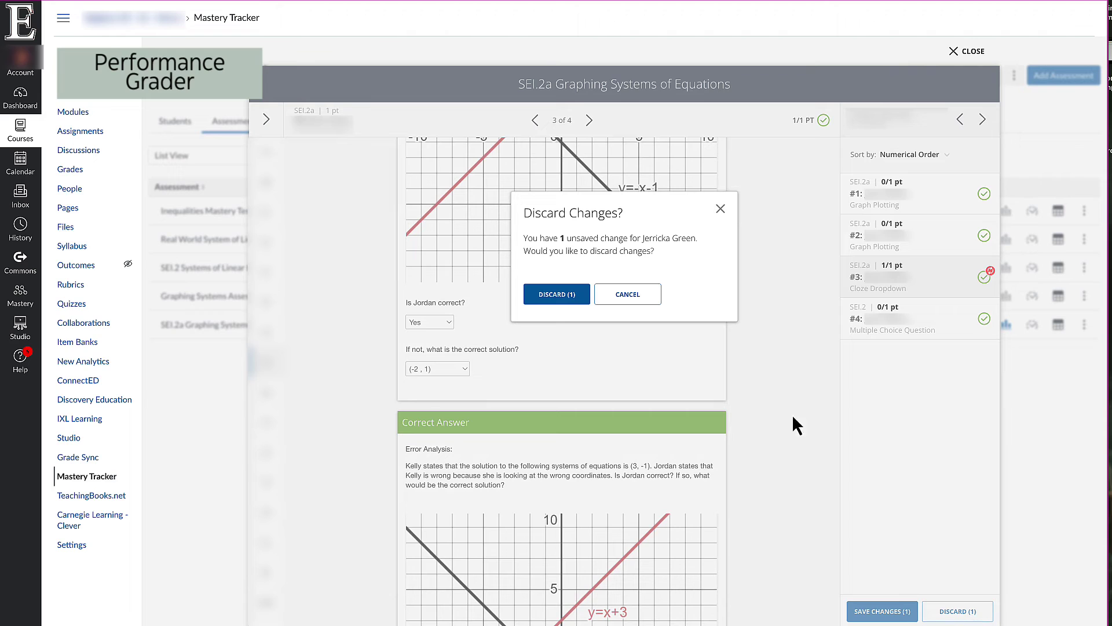
{"action": "left_click", "coordinate": [547, 299]}
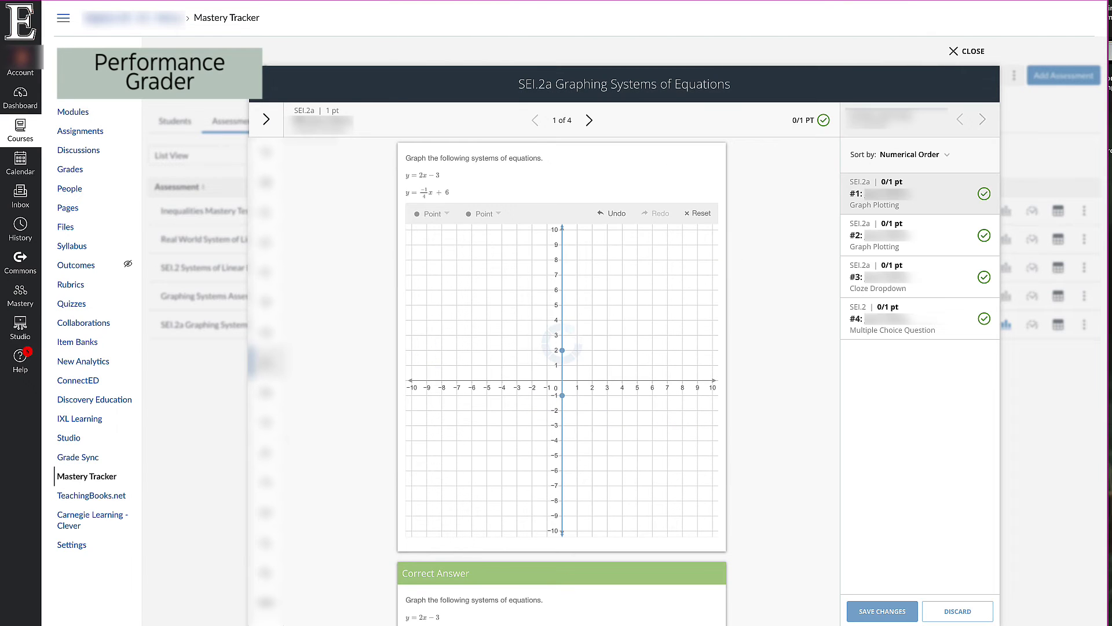
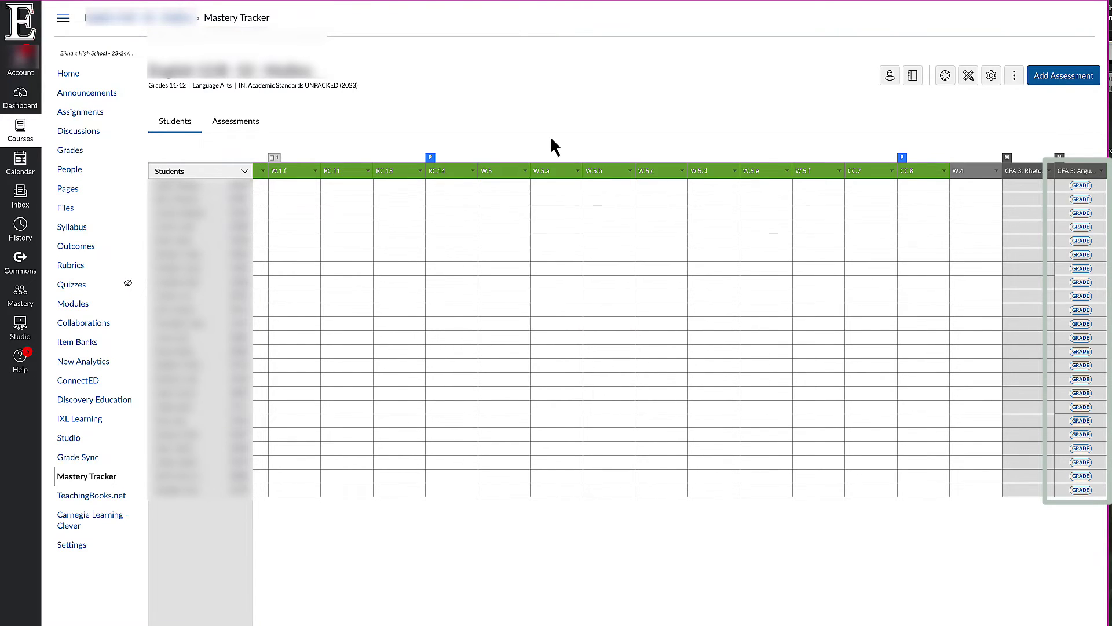
Show the English 12 course's assessments in List View.
{"action": "left_click", "coordinate": [239, 121]}
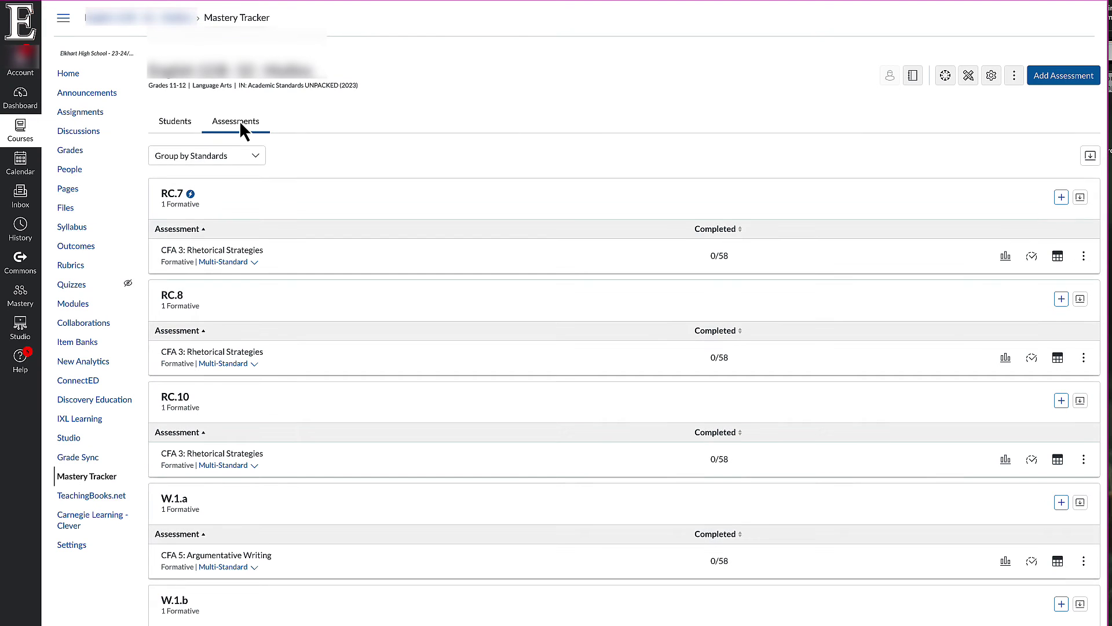
{"action": "left_click", "coordinate": [228, 153]}
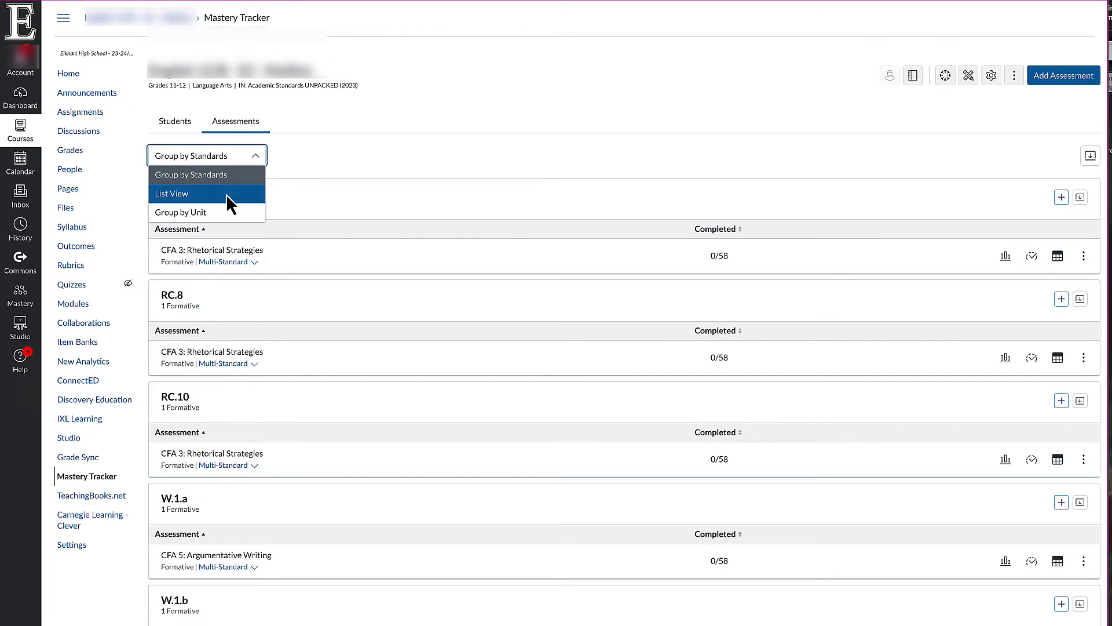
{"action": "left_click", "coordinate": [226, 194]}
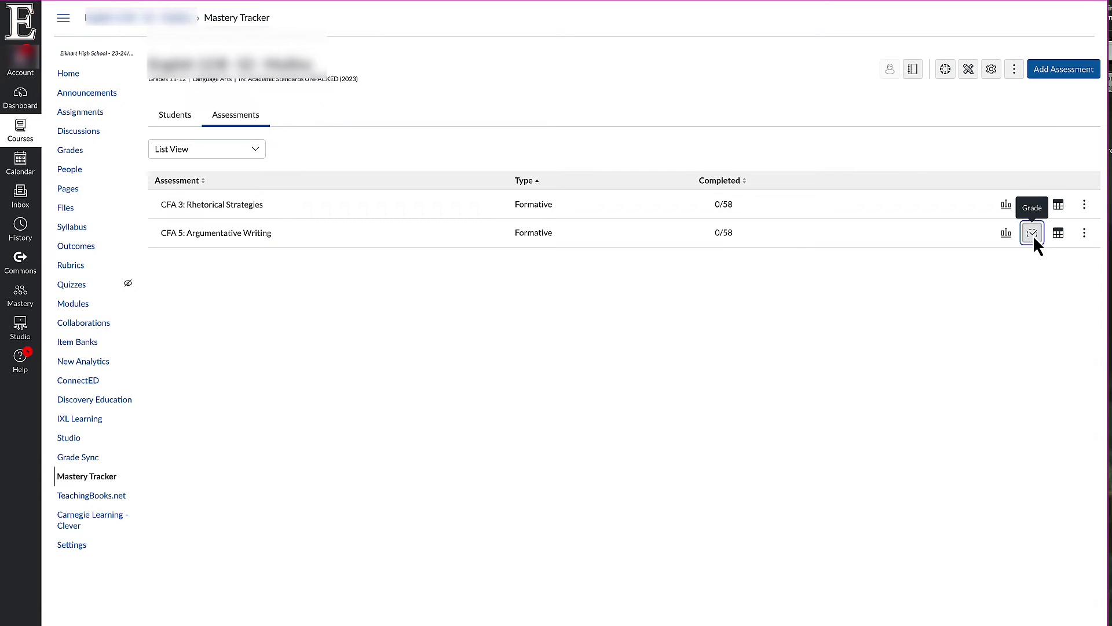
Open CFA 5: Argumentative Writing for grading and give the first student 4 on Criteria 1, 3 on Criteria 2 and 4 on Criteria 3.
{"action": "left_click", "coordinate": [1033, 235]}
{"action": "scroll", "coordinate": [748, 405], "scroll_direction": "down", "scroll_amount": 1}
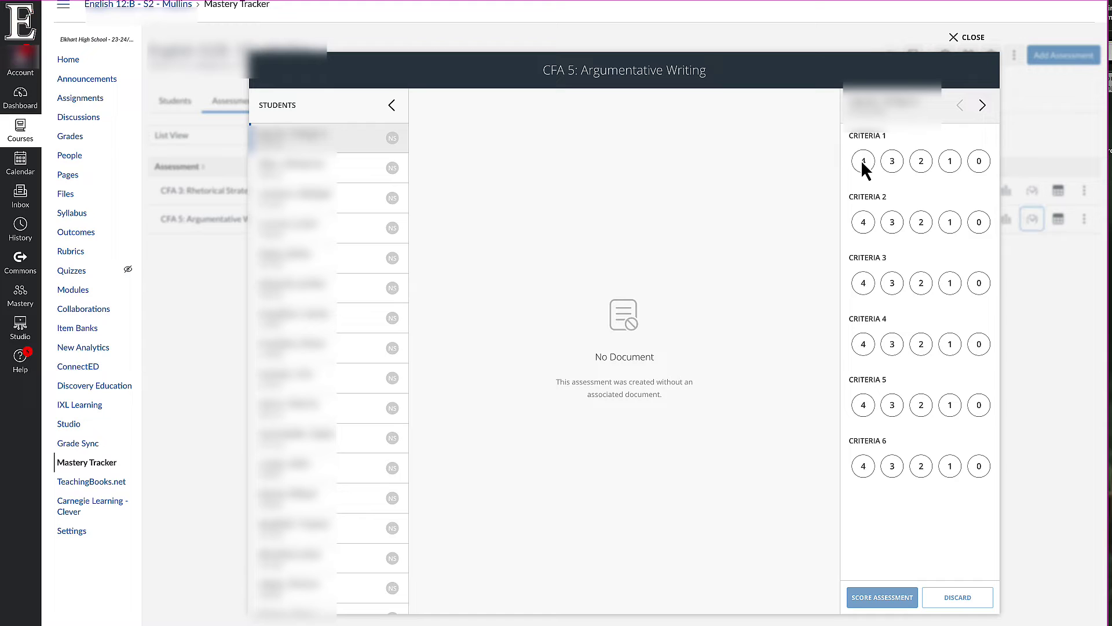
{"action": "left_click", "coordinate": [863, 163]}
{"action": "left_click", "coordinate": [893, 222]}
{"action": "scroll", "coordinate": [881, 272], "scroll_direction": "down", "scroll_amount": 1}
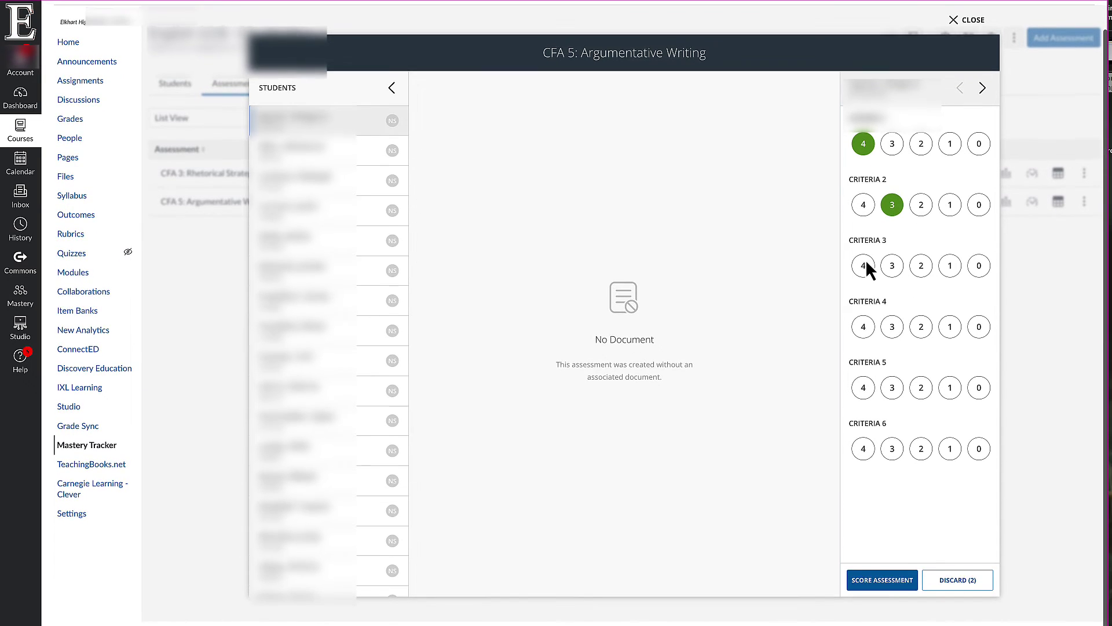
{"action": "left_click", "coordinate": [864, 263]}
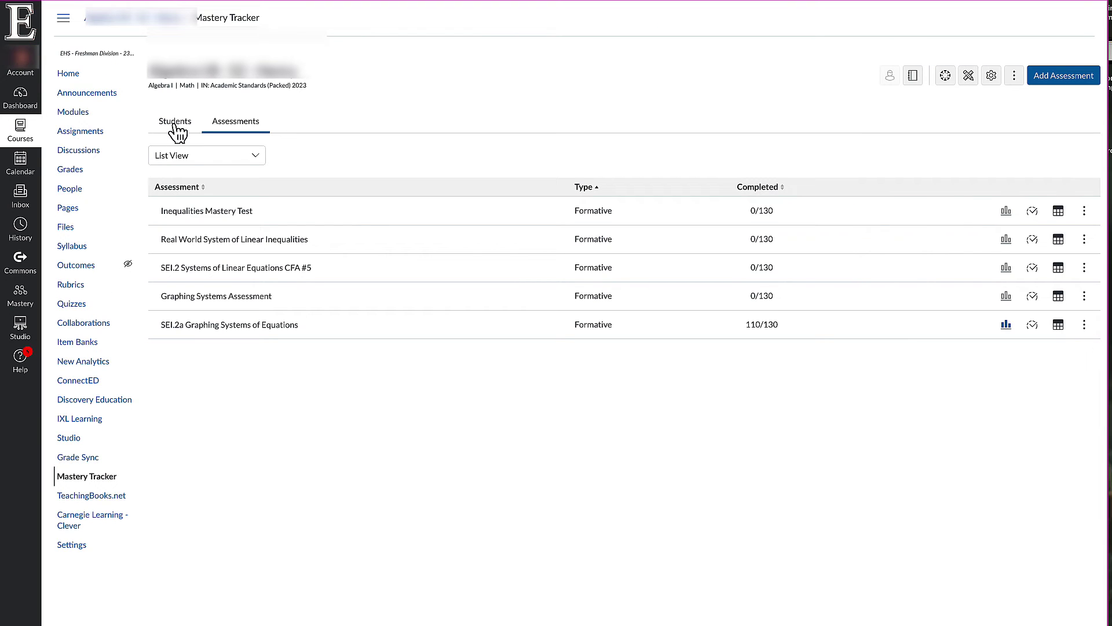
Filter the student mastery grid to the second Algebra I:B section and save the filter.
{"action": "left_click", "coordinate": [174, 124]}
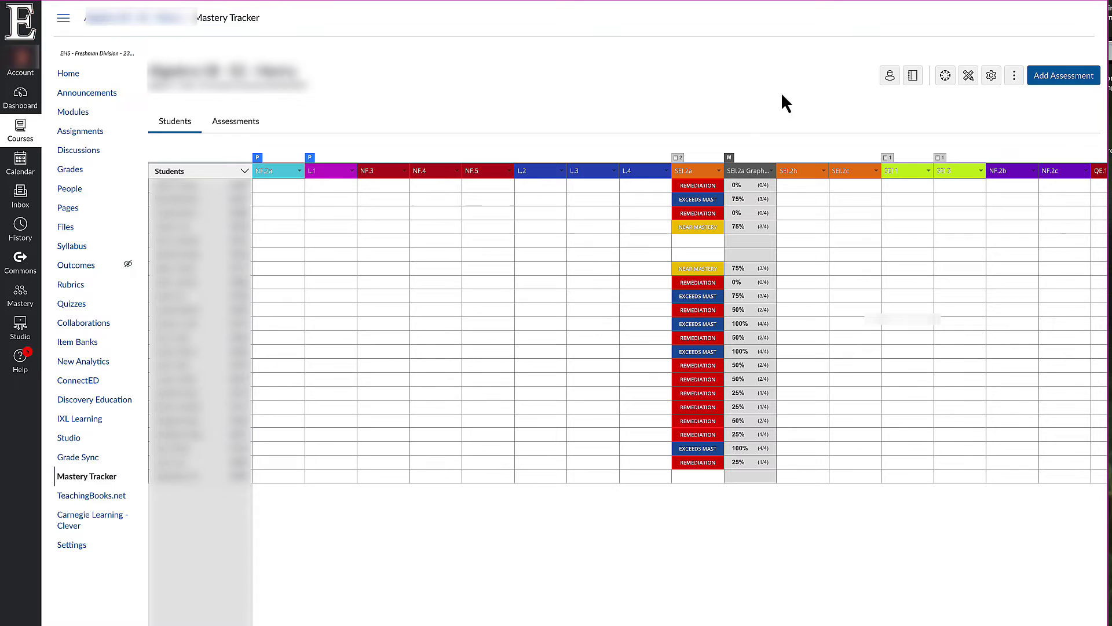
{"action": "left_click", "coordinate": [896, 81]}
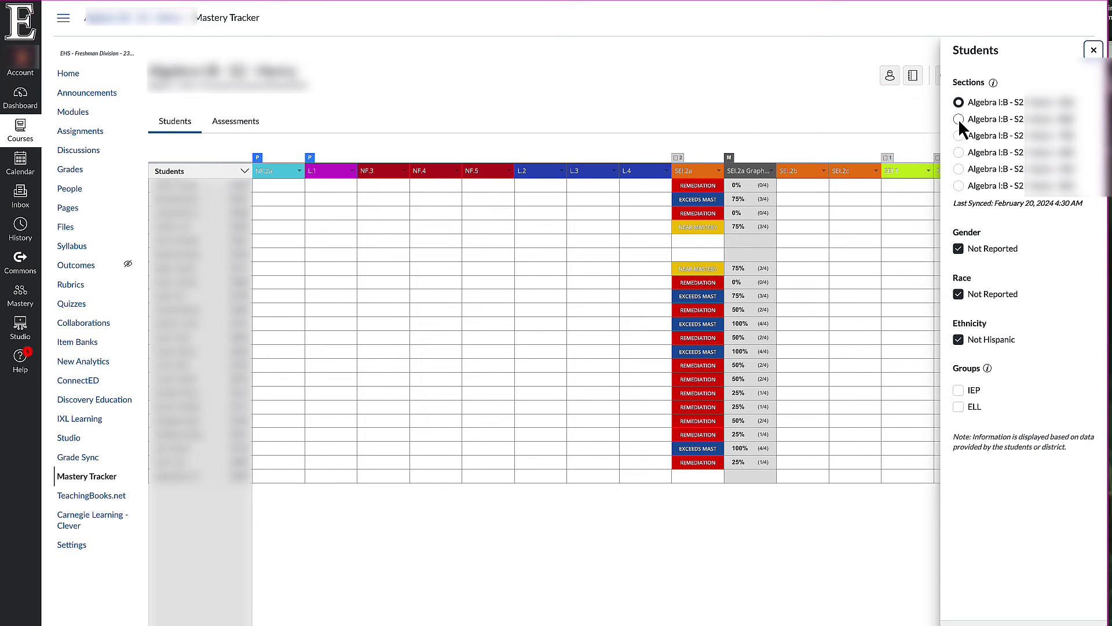
{"action": "left_click", "coordinate": [958, 120]}
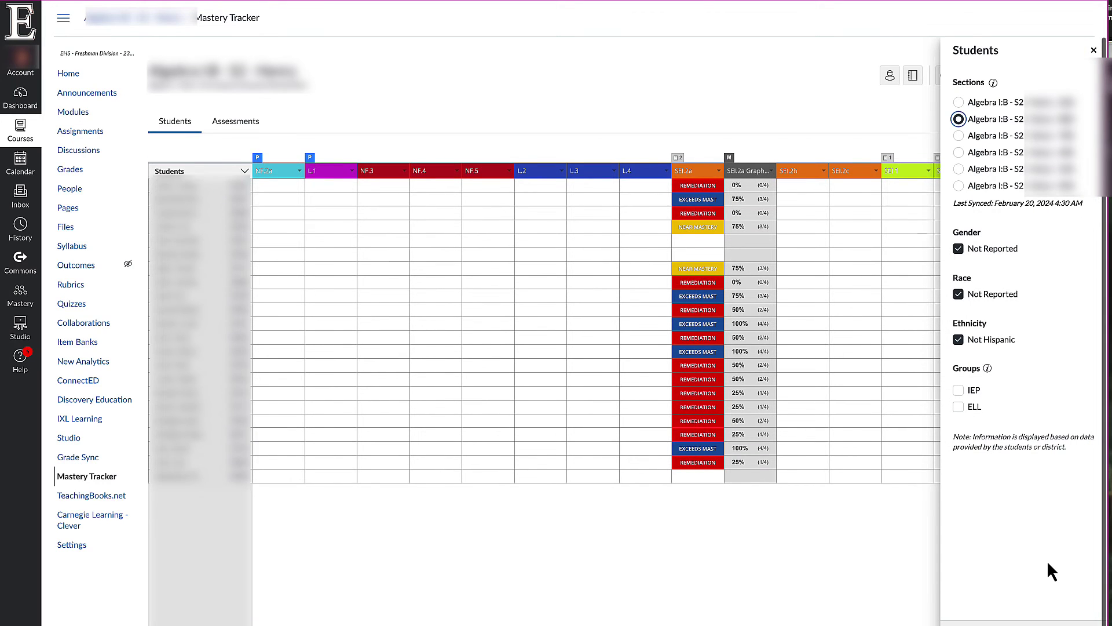
{"action": "scroll", "coordinate": [877, 579], "scroll_direction": "down", "scroll_amount": 2}
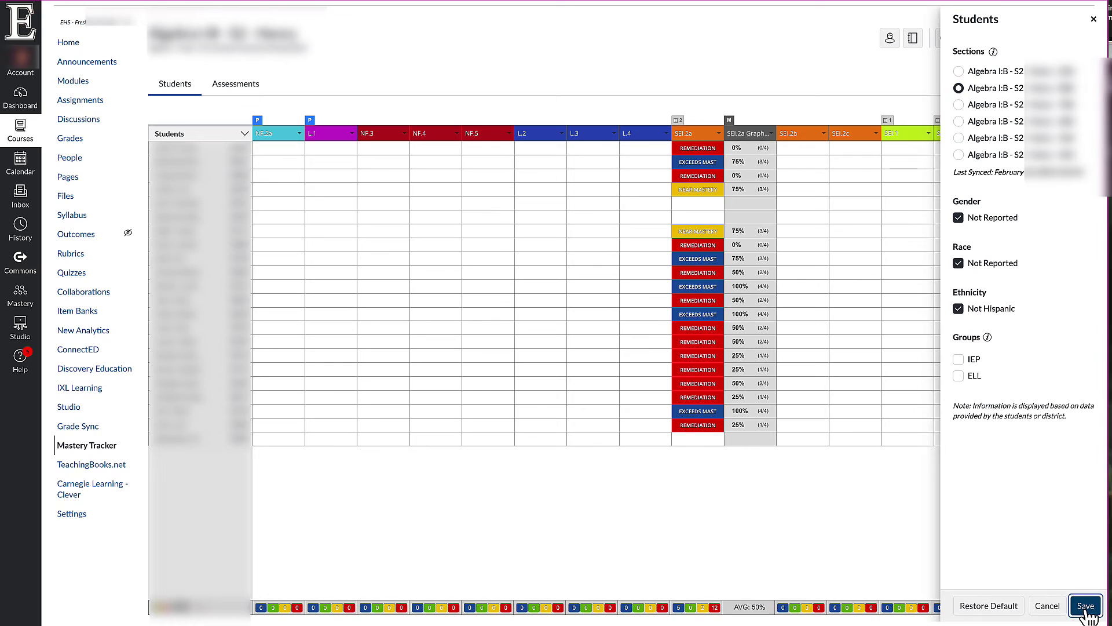
{"action": "left_click", "coordinate": [1084, 607]}
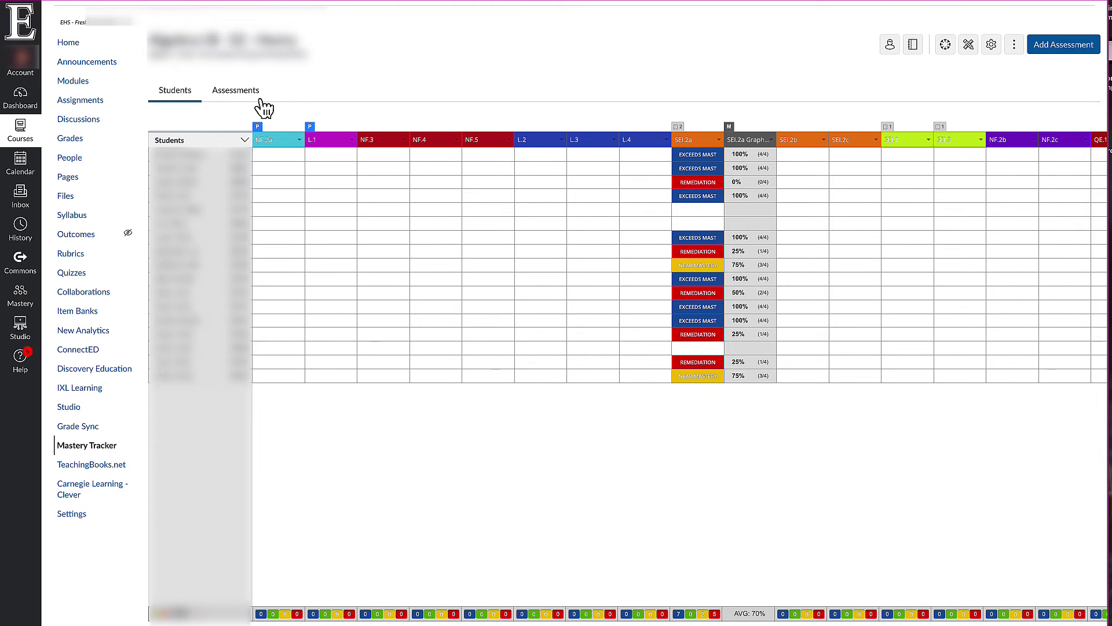
From the assessments list, open SEI.2a Graphing Systems of Equations in the Performance Grader, view the first question and close the grader.
{"action": "left_click", "coordinate": [235, 92]}
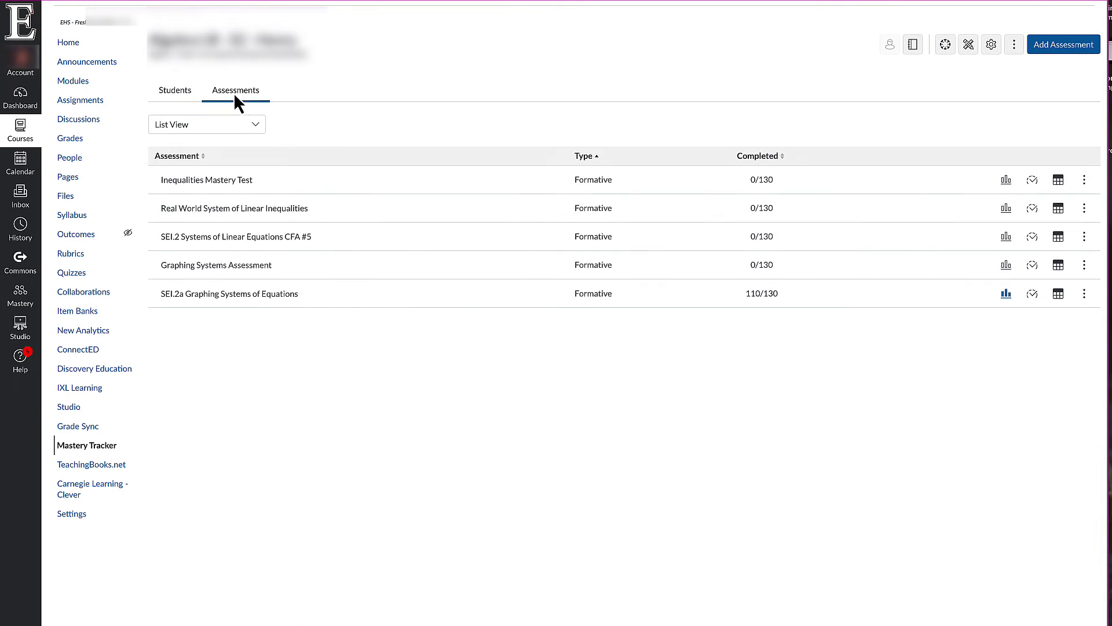
{"action": "left_click", "coordinate": [1033, 293]}
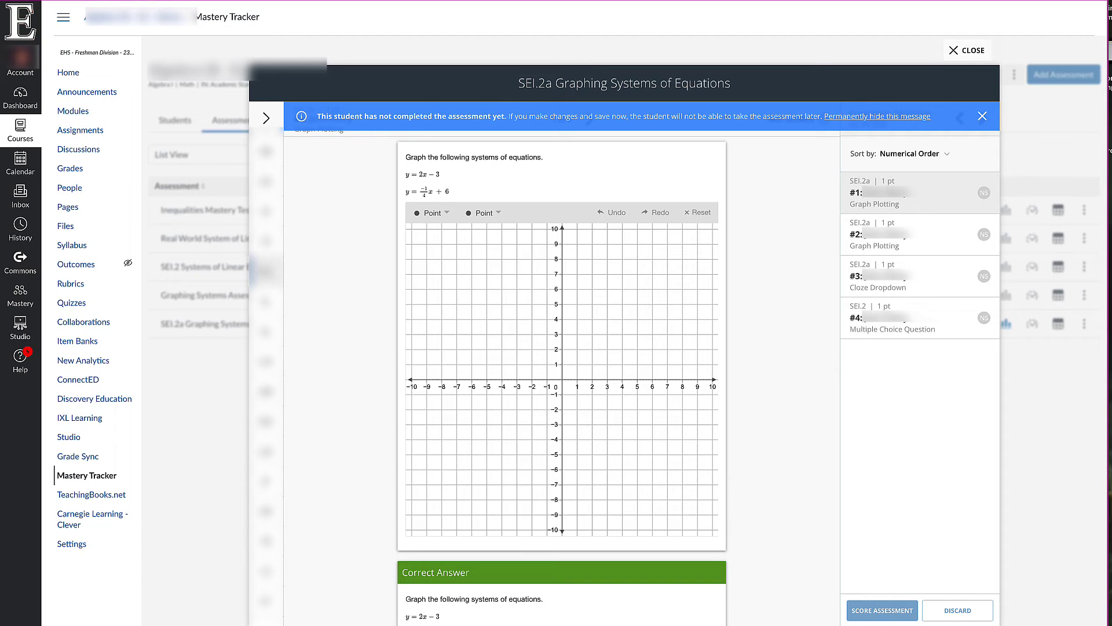
{"action": "key", "text": "Escape"}
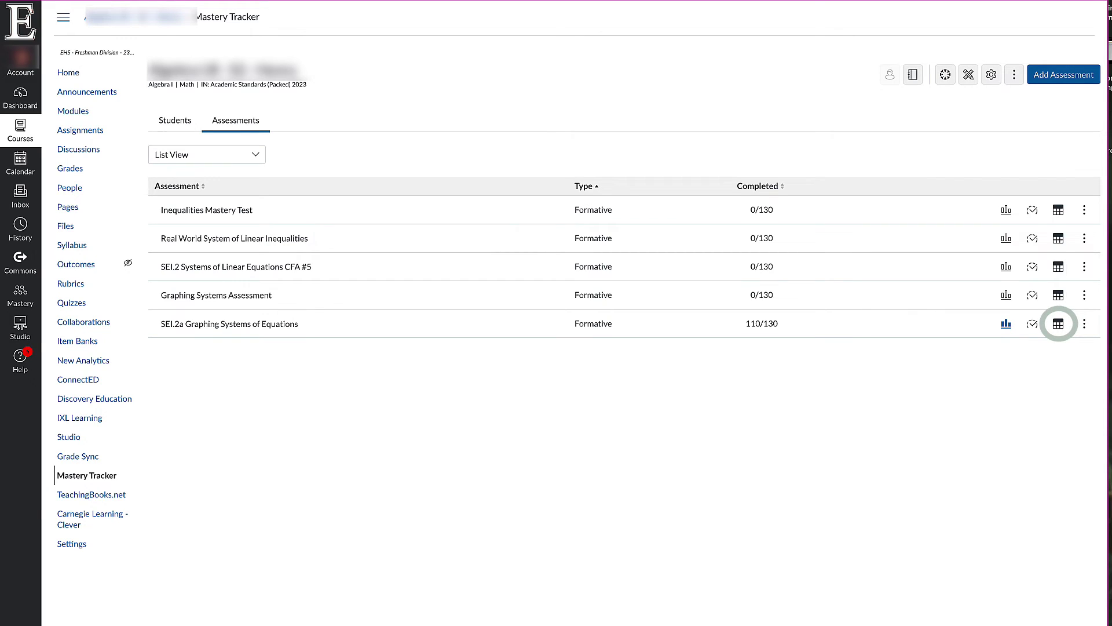
Open the score table for SEI.2a Graphing Systems of Equations, review the ninth student's SEI.2a work, and select the fourth student's SEI.2a score.
{"action": "left_click", "coordinate": [1057, 326]}
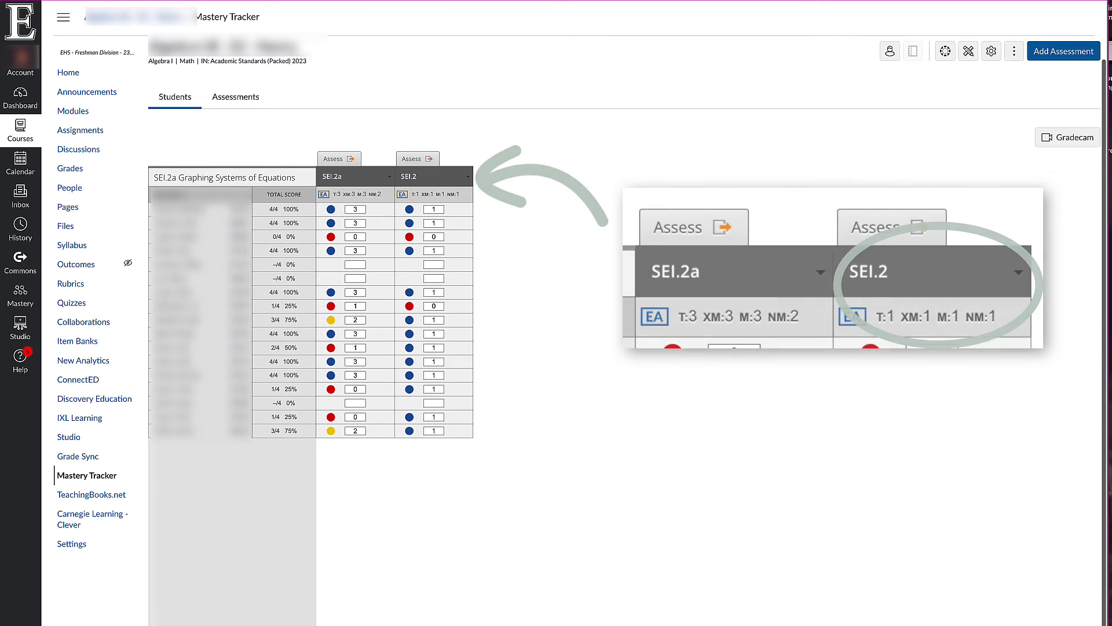
{"action": "left_click", "coordinate": [379, 320]}
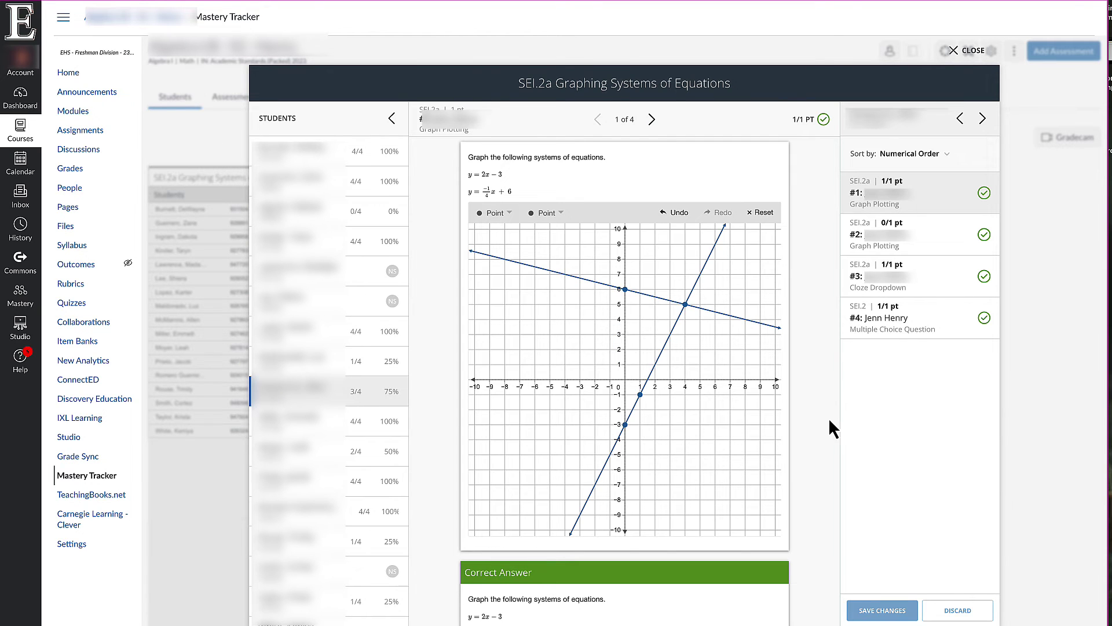
{"action": "scroll", "coordinate": [828, 420], "scroll_direction": "down", "scroll_amount": 1}
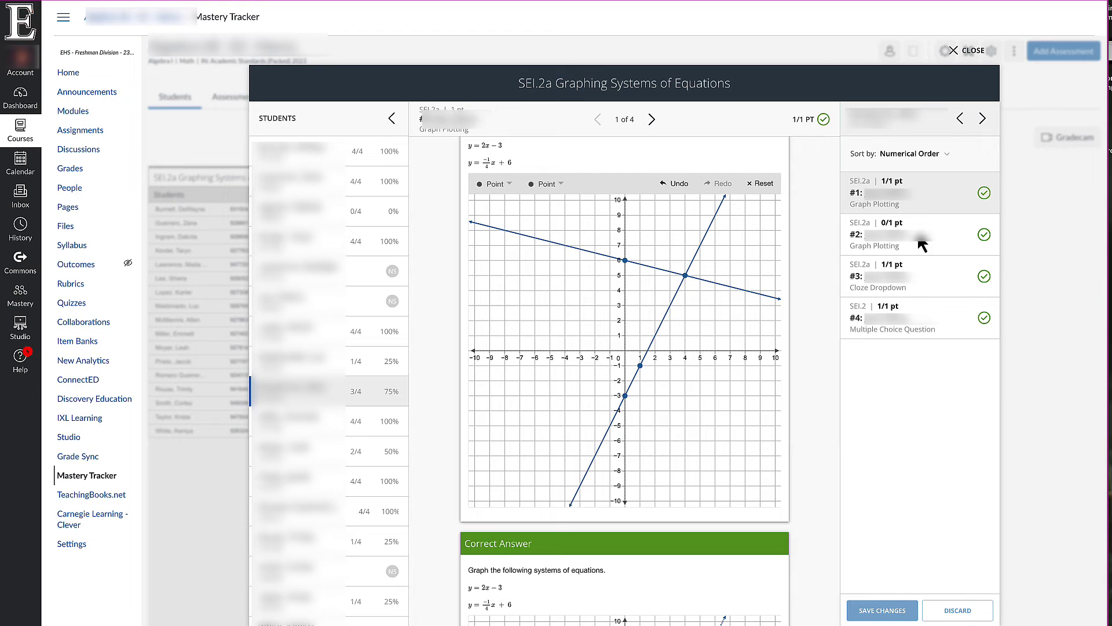
{"action": "left_click", "coordinate": [973, 52]}
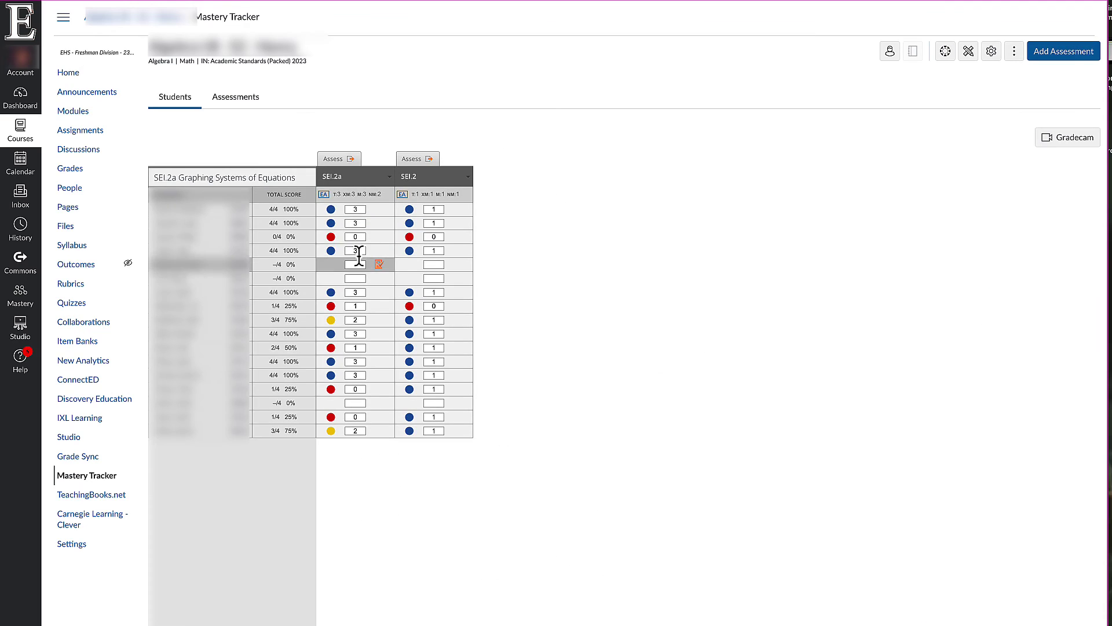
{"action": "left_click", "coordinate": [360, 250]}
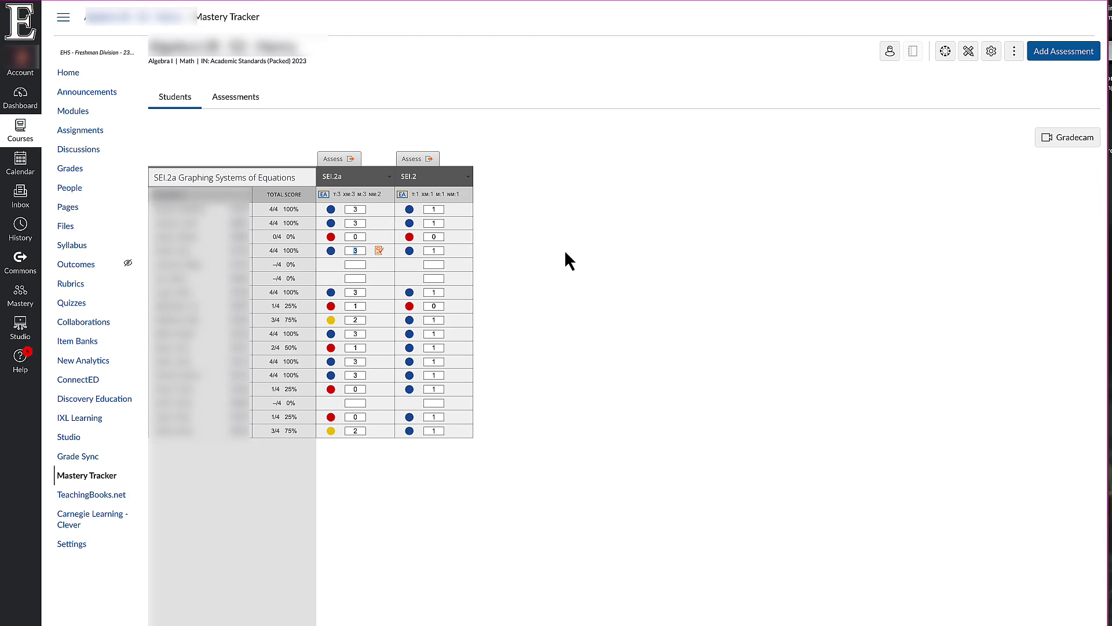
Return to the student mastery grid and open the SEI.2a Graphing Systems of Equations score table from that assessment's column.
{"action": "left_click", "coordinate": [175, 96]}
{"action": "left_click", "coordinate": [197, 124]}
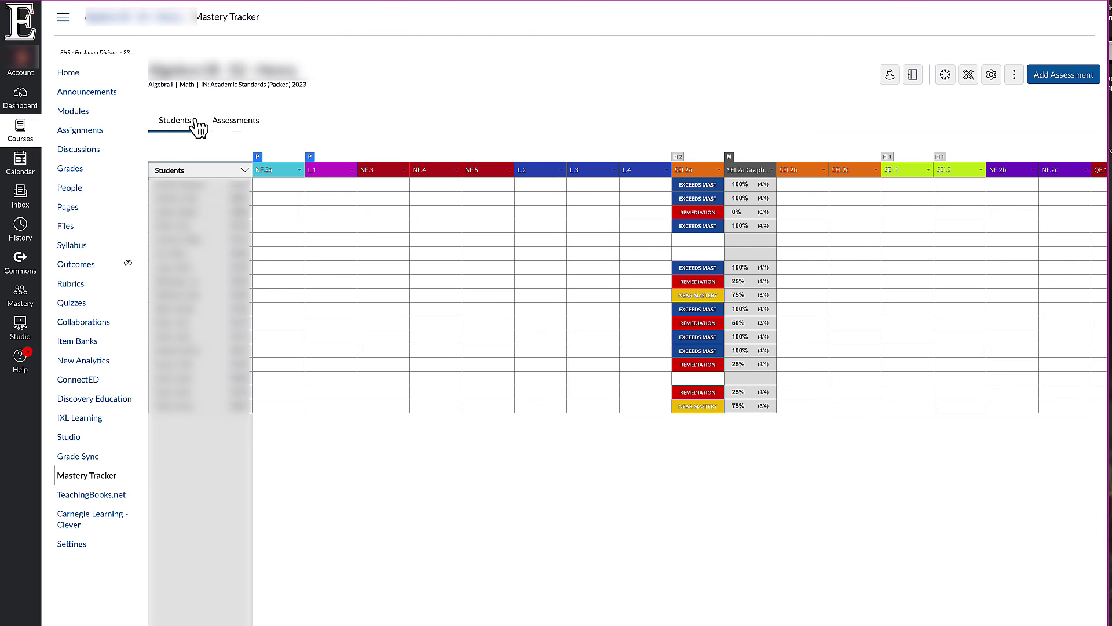
{"action": "left_click", "coordinate": [755, 169]}
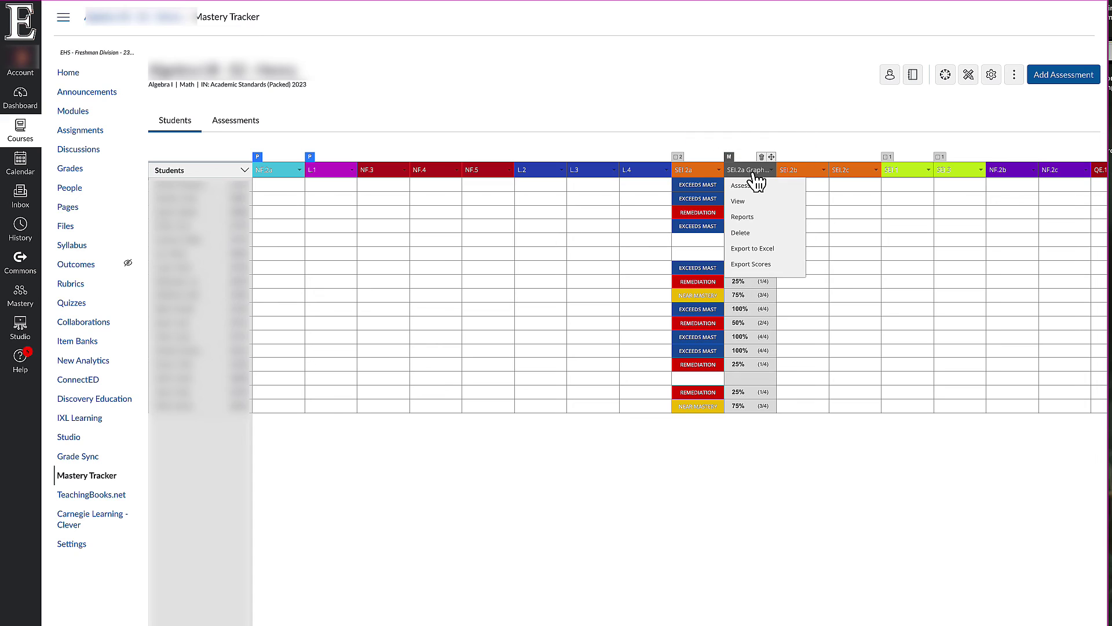
{"action": "left_click", "coordinate": [755, 184]}
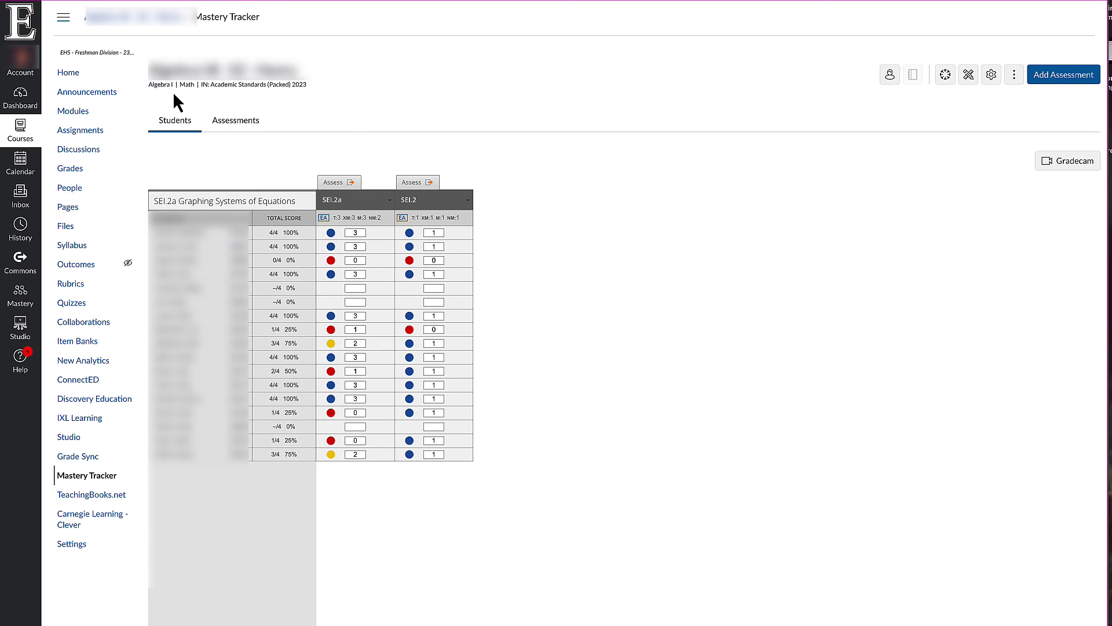
Open the course's assignments list and locate SEI.2a Graphing Systems of Equations CFA #4 in the Standards group.
{"action": "left_click", "coordinate": [78, 138]}
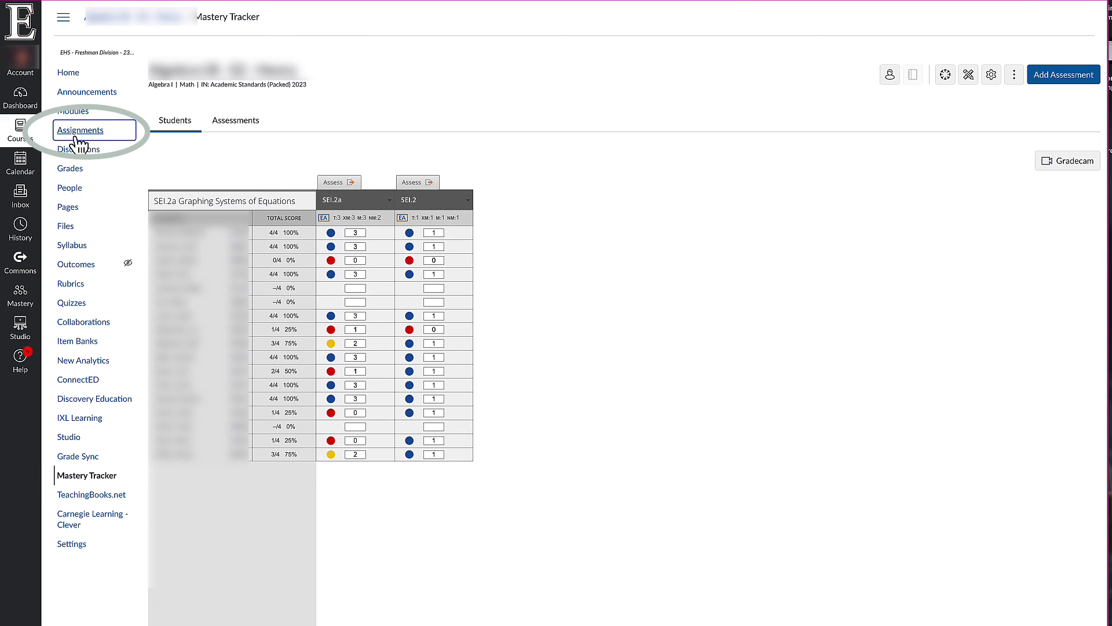
{"action": "left_click", "coordinate": [77, 139]}
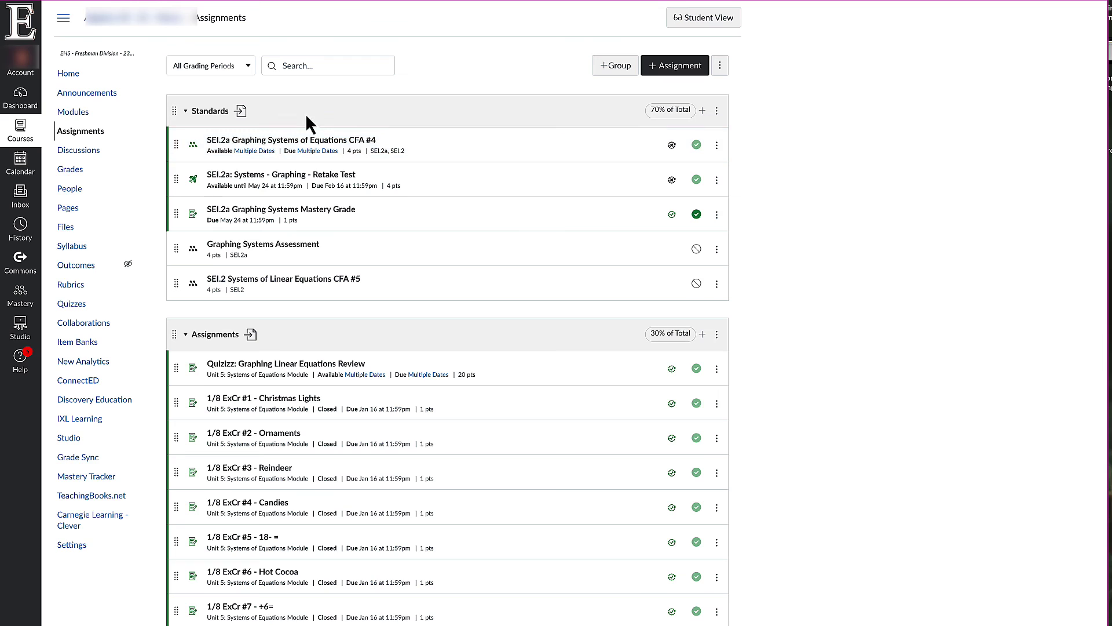
{"action": "left_click_drag", "start_coordinate": [196, 141], "coordinate": [226, 141]}
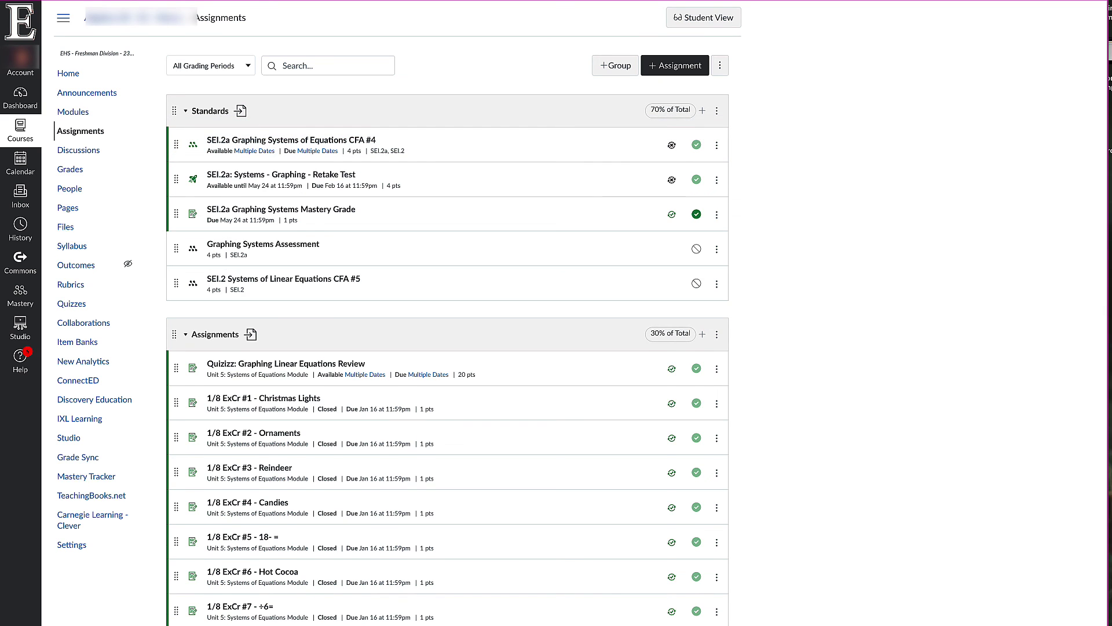